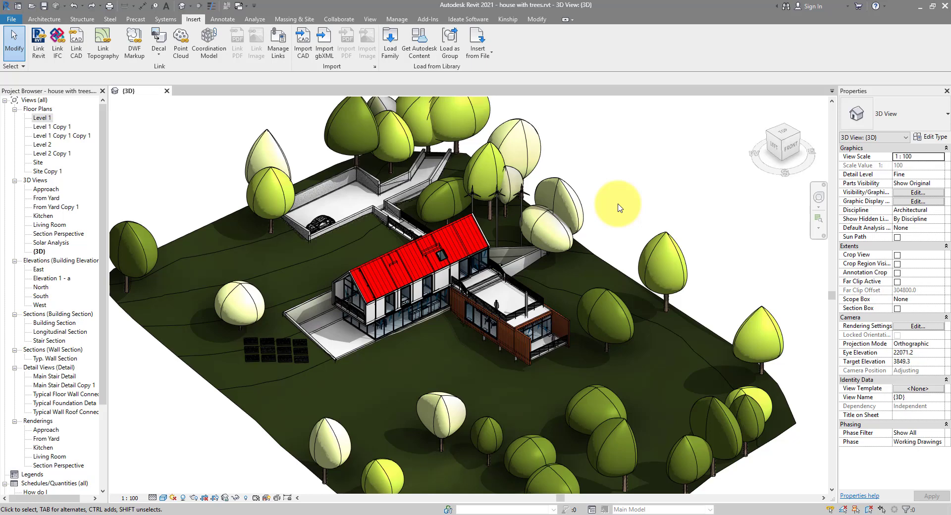
Orbit and pan around the house, keeping the 3D view in Shaded visual style
{"action": "scroll", "coordinate": [478, 297], "scroll_direction": "up", "scroll_amount": 6}
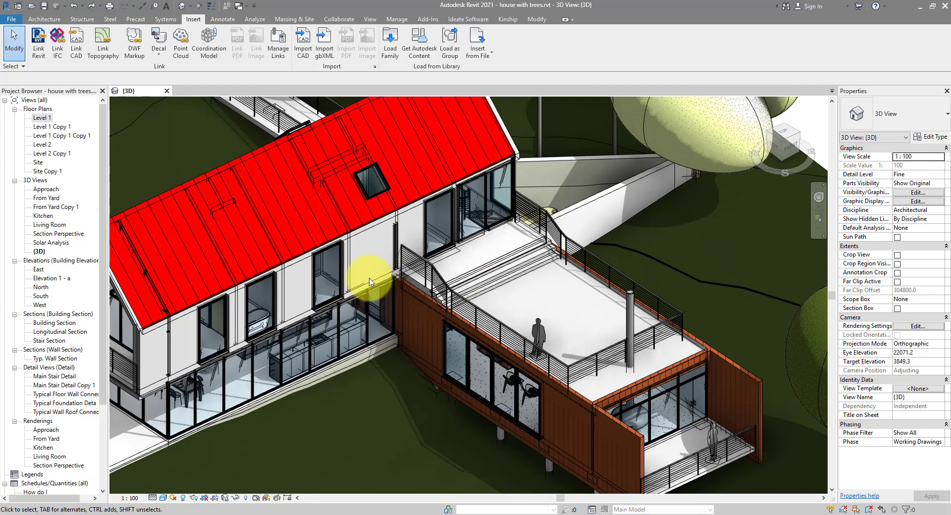
{"action": "middle_click_drag", "start_coordinate": [398, 281], "coordinate": [531, 356], "text": "shift"}
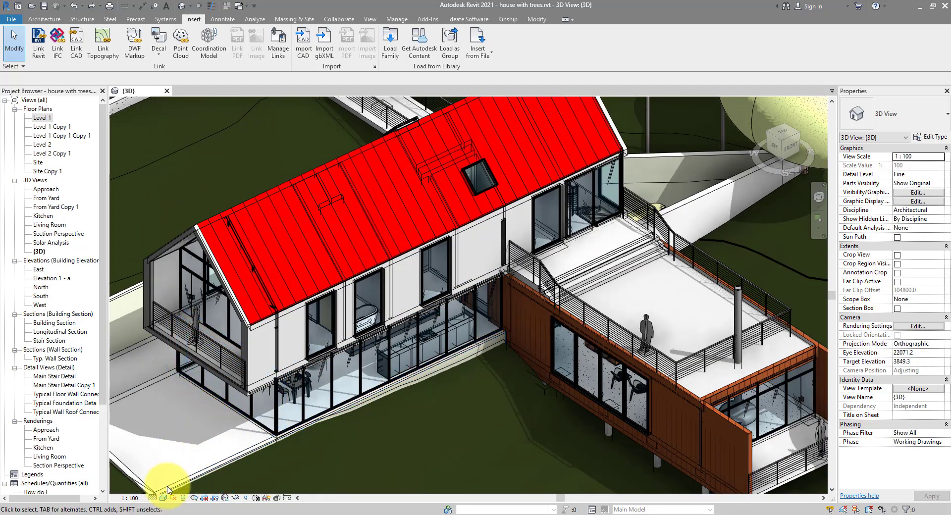
{"action": "left_click", "coordinate": [163, 498]}
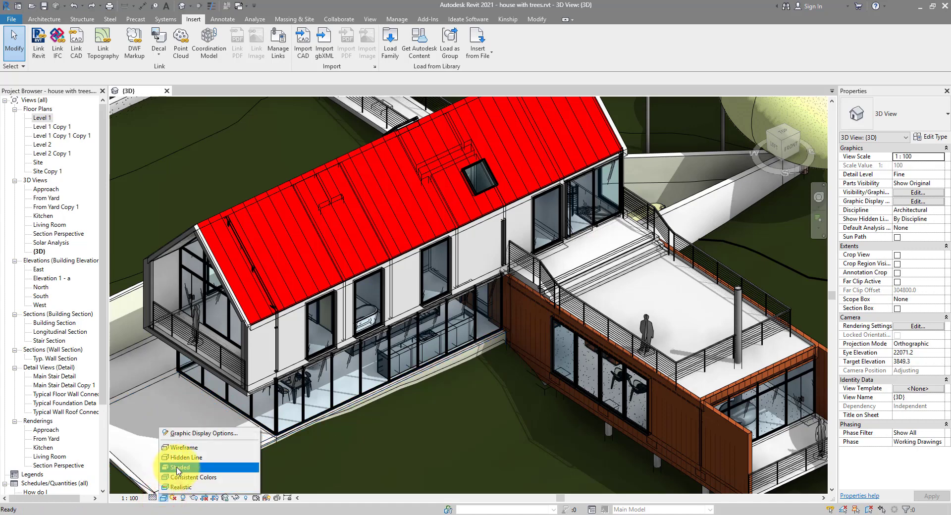
{"action": "left_click", "coordinate": [182, 468]}
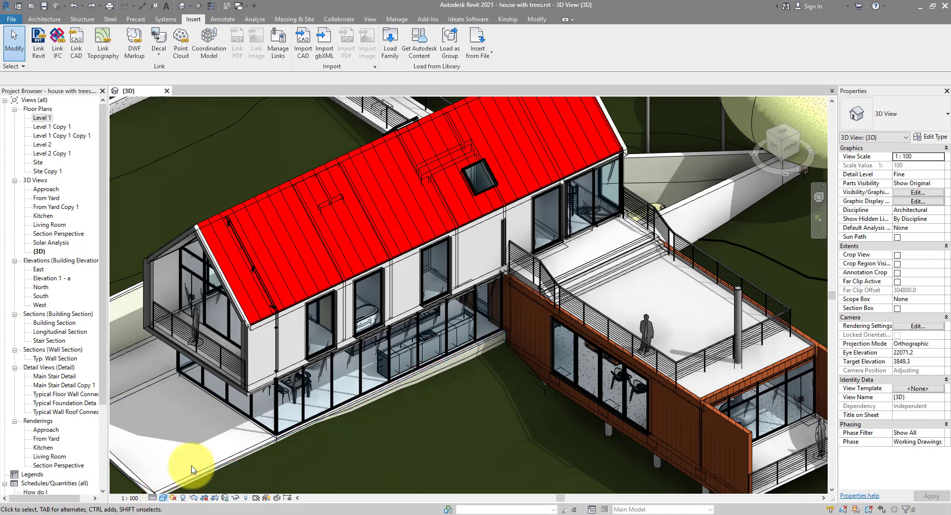
{"action": "scroll", "coordinate": [241, 289], "scroll_direction": "up", "scroll_amount": 5}
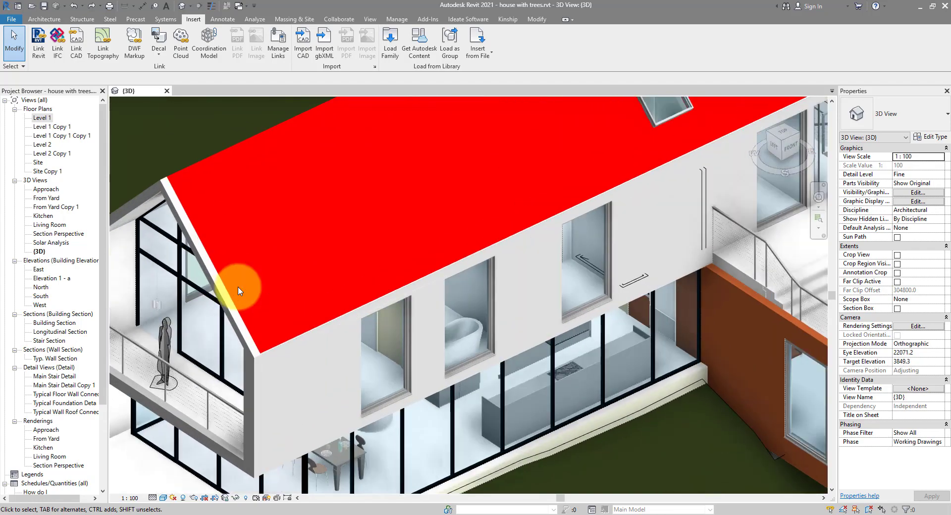
{"action": "middle_click_drag", "start_coordinate": [239, 291], "coordinate": [323, 288]}
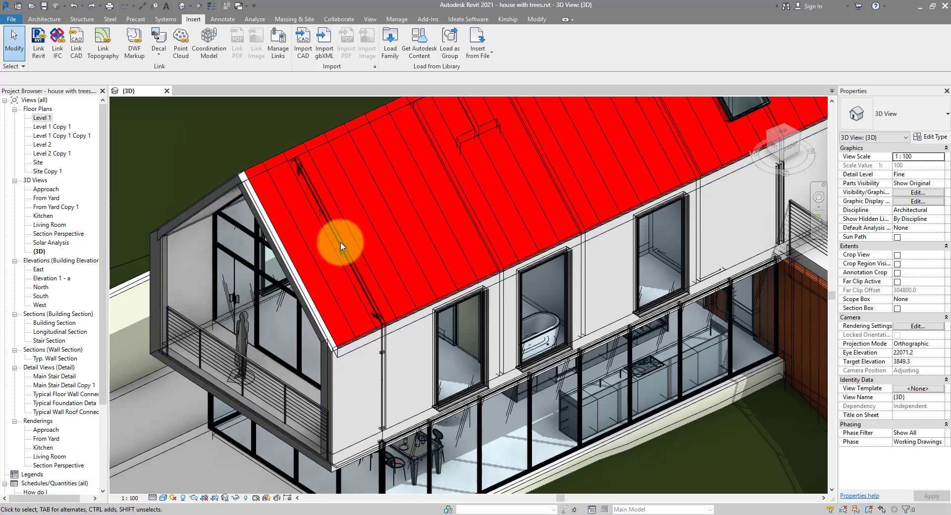
Undo the last five commands from the Undo list, then orbit to the house's other side
{"action": "left_click", "coordinate": [83, 6]}
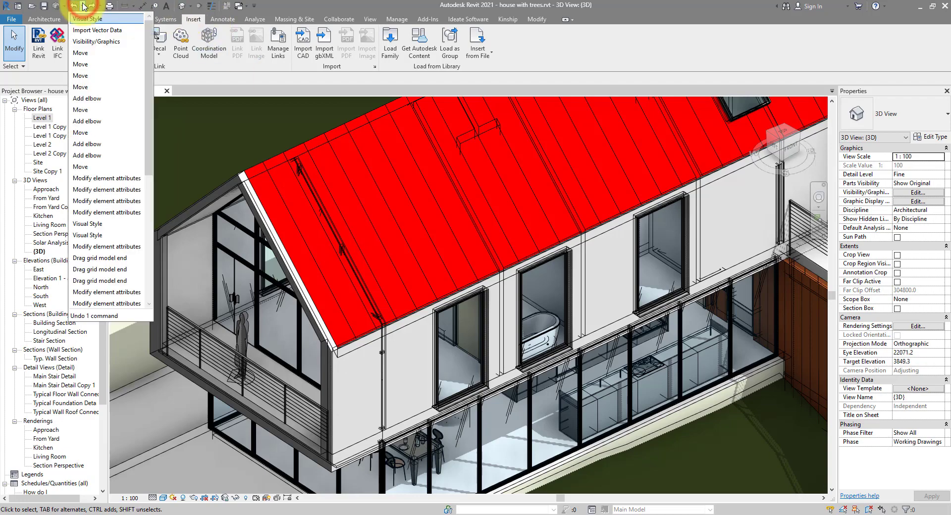
{"action": "left_click", "coordinate": [108, 59]}
{"action": "scroll", "coordinate": [440, 291], "scroll_direction": "down", "scroll_amount": 3}
{"action": "scroll", "coordinate": [501, 297], "scroll_direction": "up", "scroll_amount": 5}
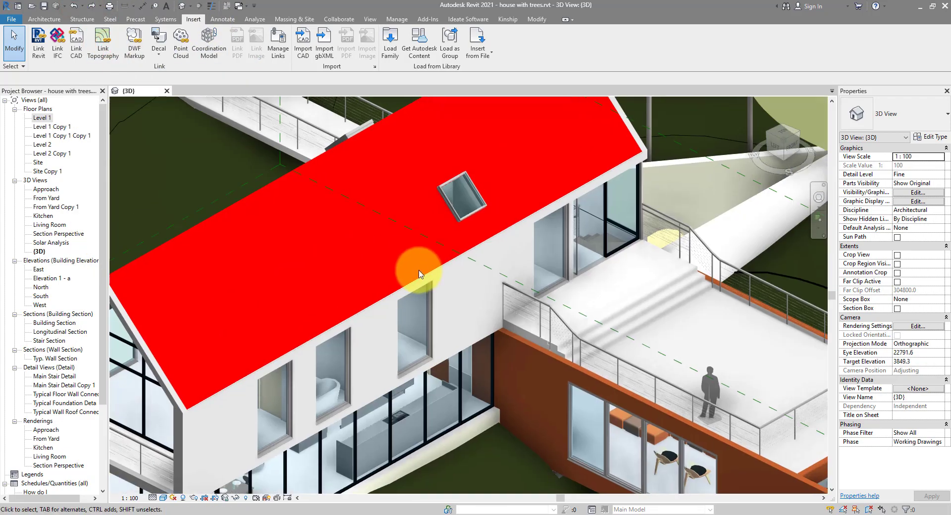
{"action": "scroll", "coordinate": [419, 274], "scroll_direction": "down", "scroll_amount": 3}
{"action": "scroll", "coordinate": [419, 274], "scroll_direction": "up", "scroll_amount": 1}
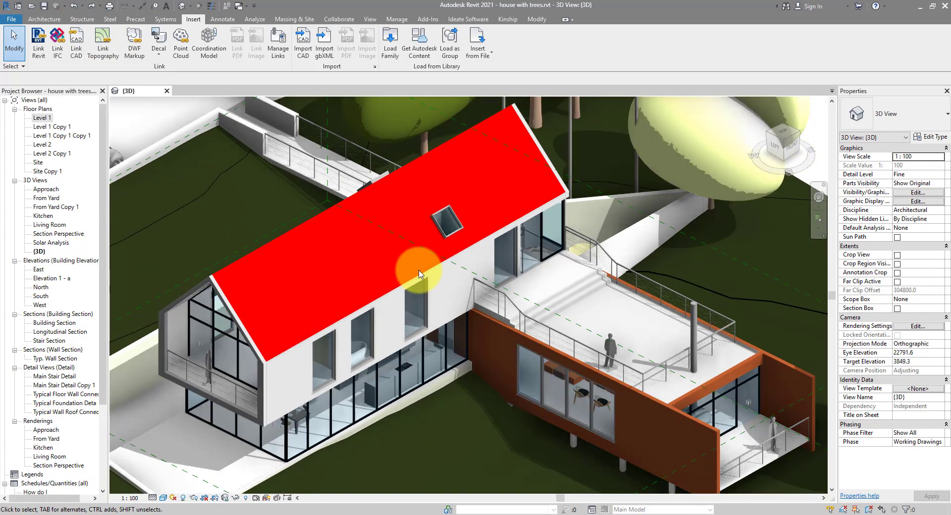
{"action": "middle_click_drag", "start_coordinate": [419, 274], "coordinate": [471, 407], "text": "shift"}
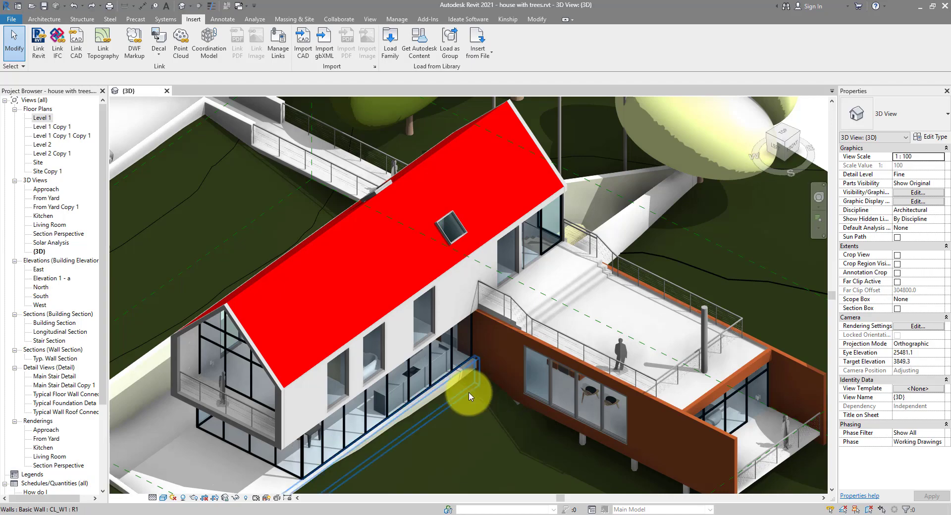
Zoom 3D context.dwg to extents in AutoCAD, save it, and minimize back to Revit
{"action": "mouse_move", "coordinate": [400, 513]}
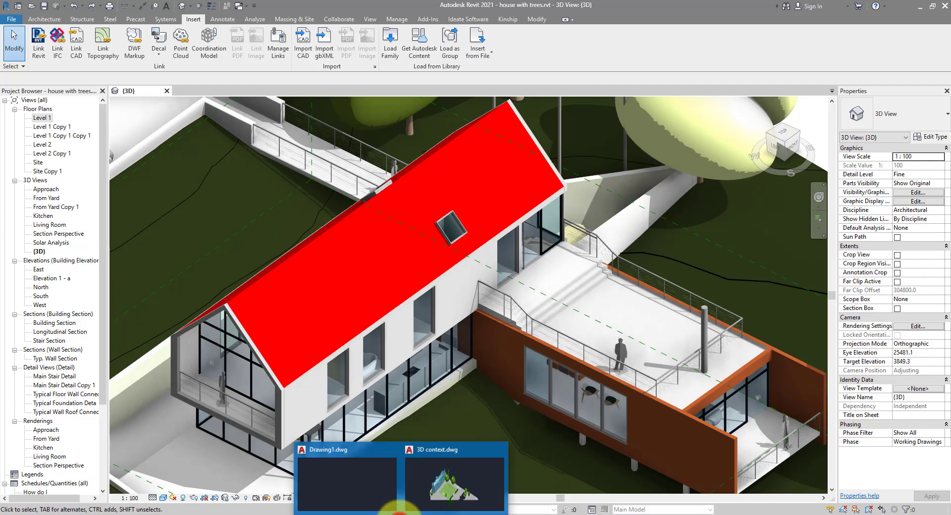
{"action": "left_click", "coordinate": [447, 483]}
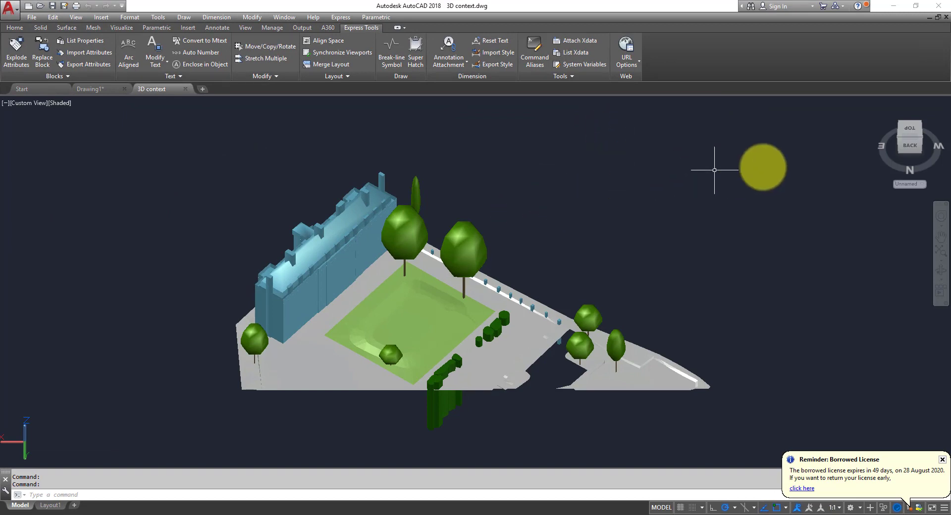
{"action": "middle_click", "coordinate": [546, 185]}
{"action": "middle_click", "coordinate": [545, 185]}
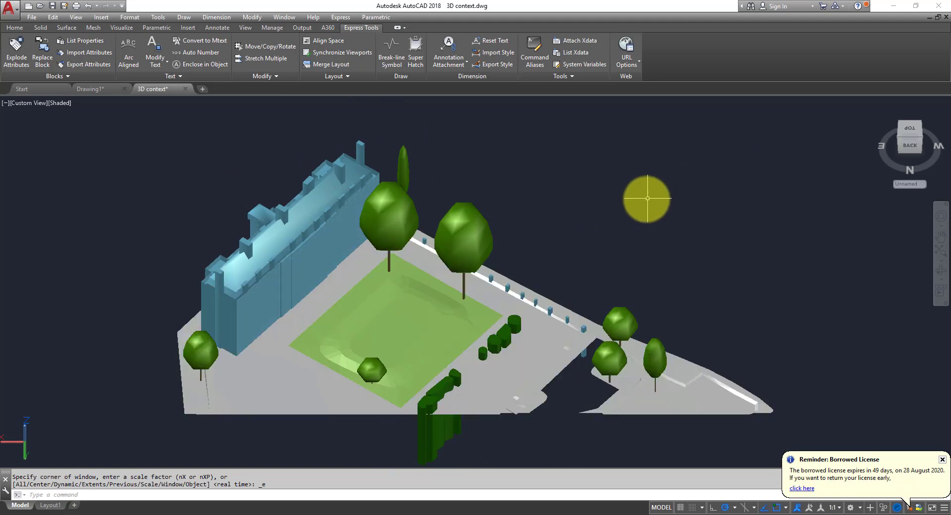
{"action": "left_click", "coordinate": [54, 6]}
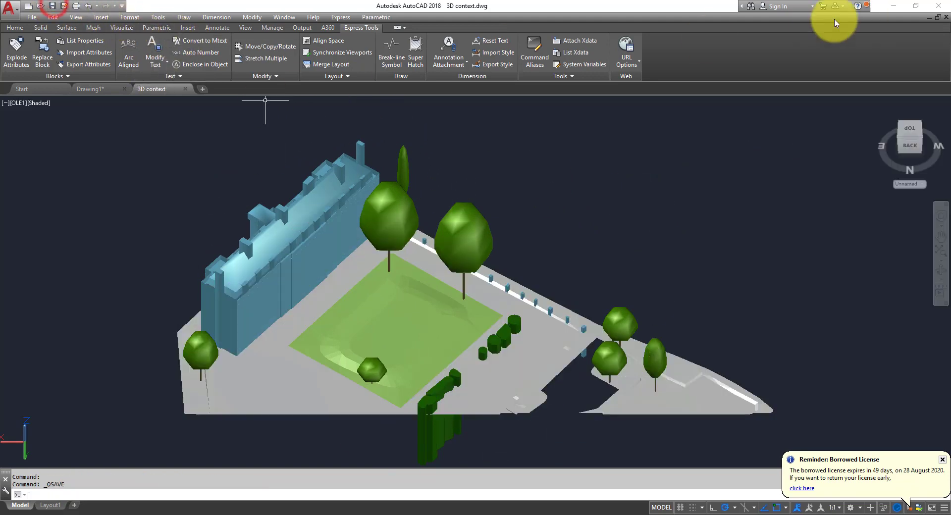
{"action": "left_click", "coordinate": [892, 6]}
{"action": "scroll", "coordinate": [432, 290], "scroll_direction": "down", "scroll_amount": 5}
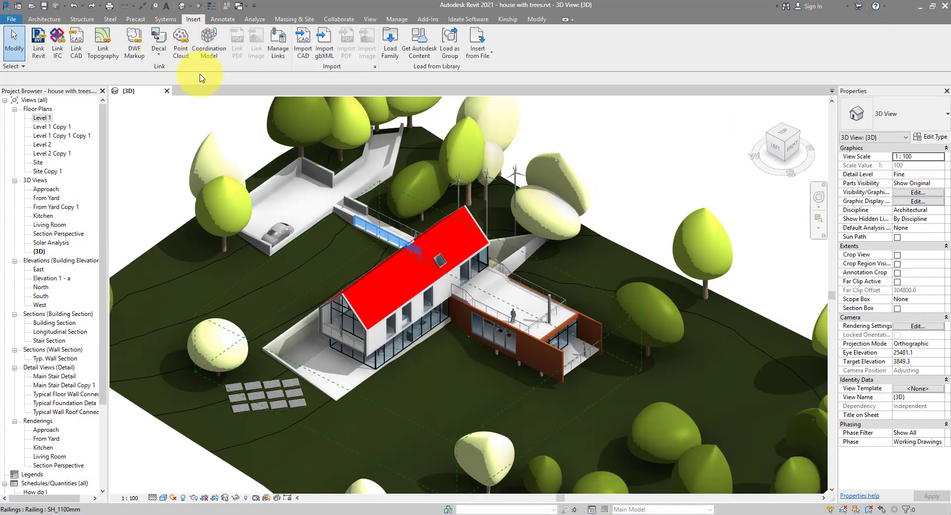
{"action": "left_click", "coordinate": [82, 47]}
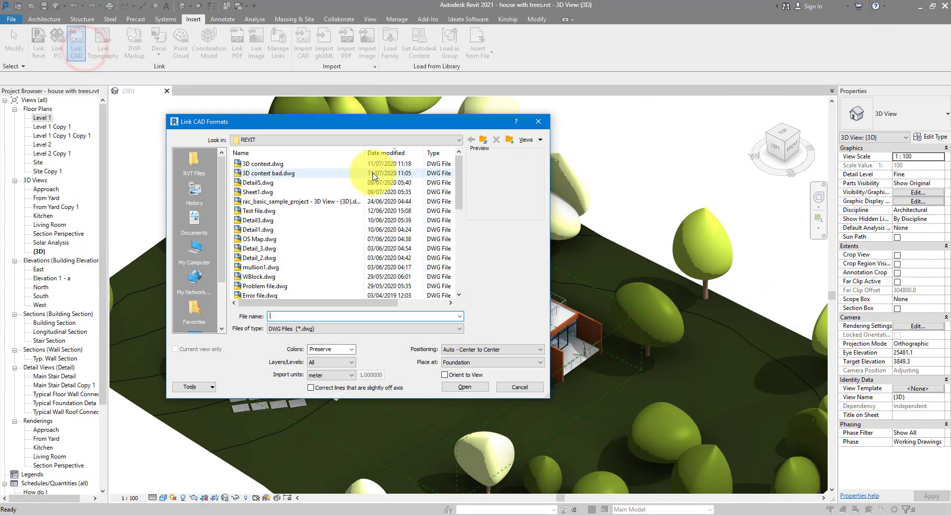
{"action": "left_click", "coordinate": [275, 164]}
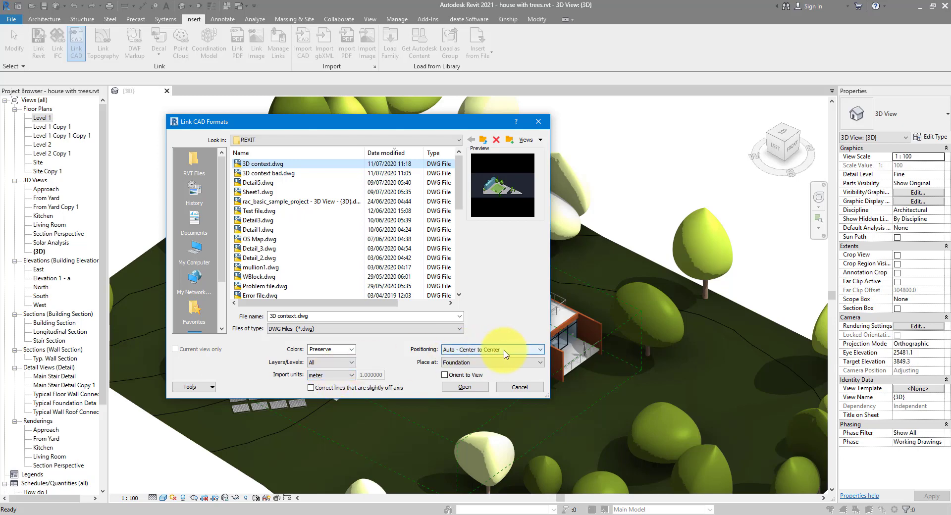
{"action": "left_click", "coordinate": [464, 387]}
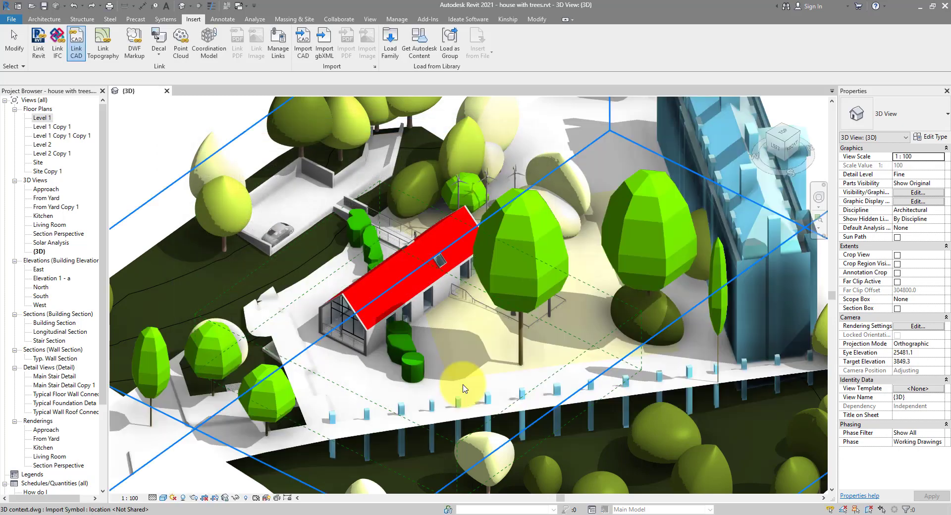
{"action": "scroll", "coordinate": [446, 362], "scroll_direction": "down", "scroll_amount": 6}
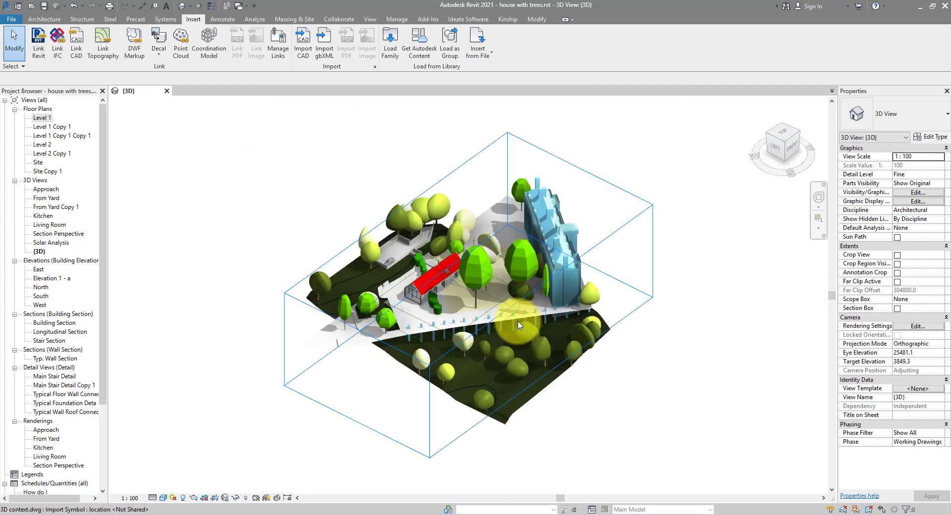
{"action": "left_click", "coordinate": [562, 287]}
{"action": "left_click", "coordinate": [620, 223]}
{"action": "scroll", "coordinate": [416, 288], "scroll_direction": "up", "scroll_amount": 6}
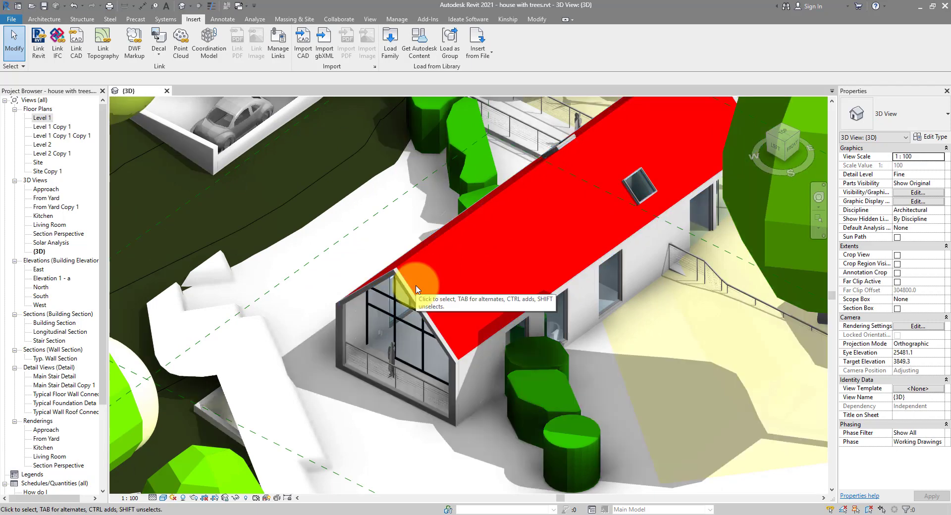
{"action": "scroll", "coordinate": [416, 289], "scroll_direction": "up", "scroll_amount": 1}
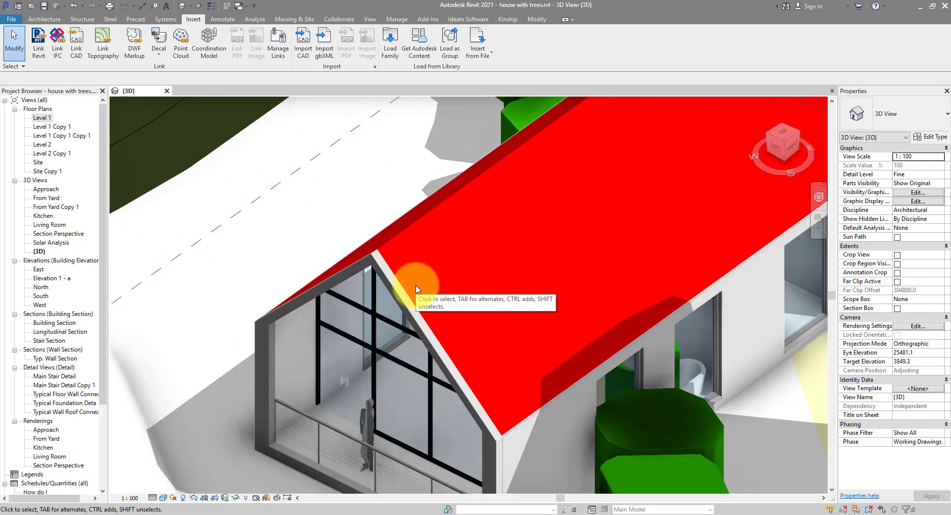
{"action": "scroll", "coordinate": [417, 289], "scroll_direction": "down", "scroll_amount": 4}
{"action": "scroll", "coordinate": [416, 289], "scroll_direction": "down", "scroll_amount": 4}
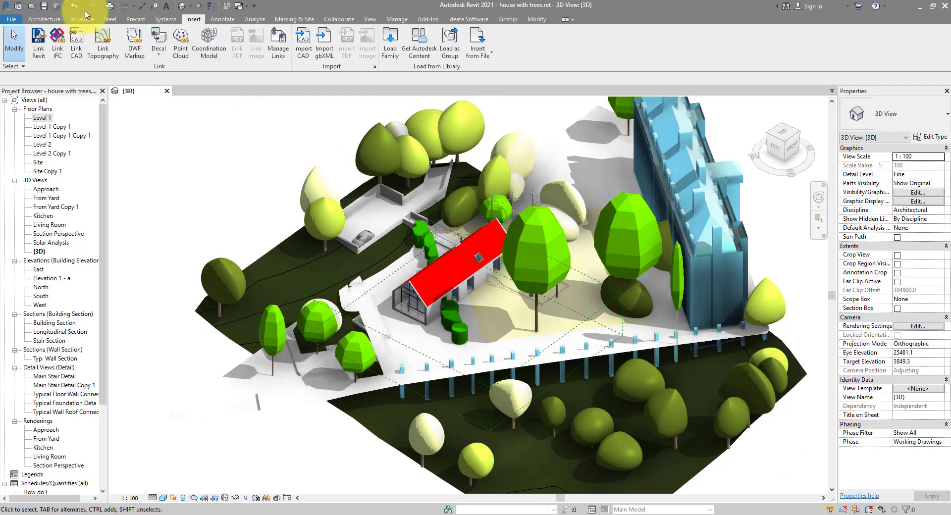
{"action": "left_click", "coordinate": [82, 7]}
{"action": "left_click", "coordinate": [85, 19]}
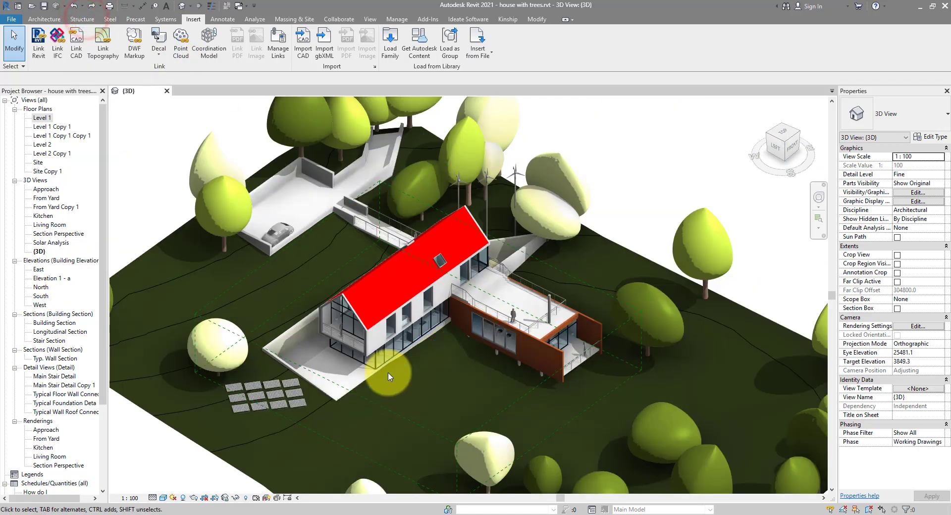
Bring the AutoCAD 3D context drawing in front of Revit and maximize its window
{"action": "mouse_move", "coordinate": [405, 510]}
{"action": "left_click", "coordinate": [435, 485]}
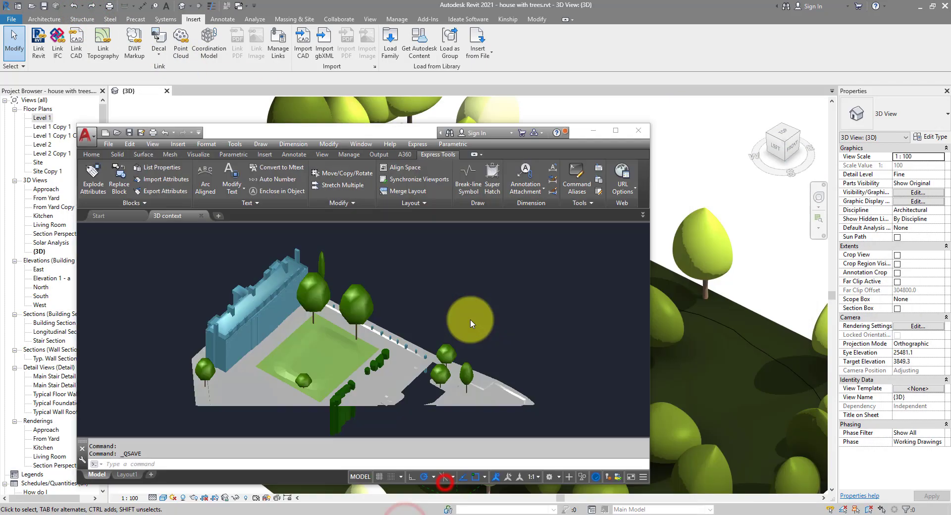
{"action": "left_click", "coordinate": [615, 131]}
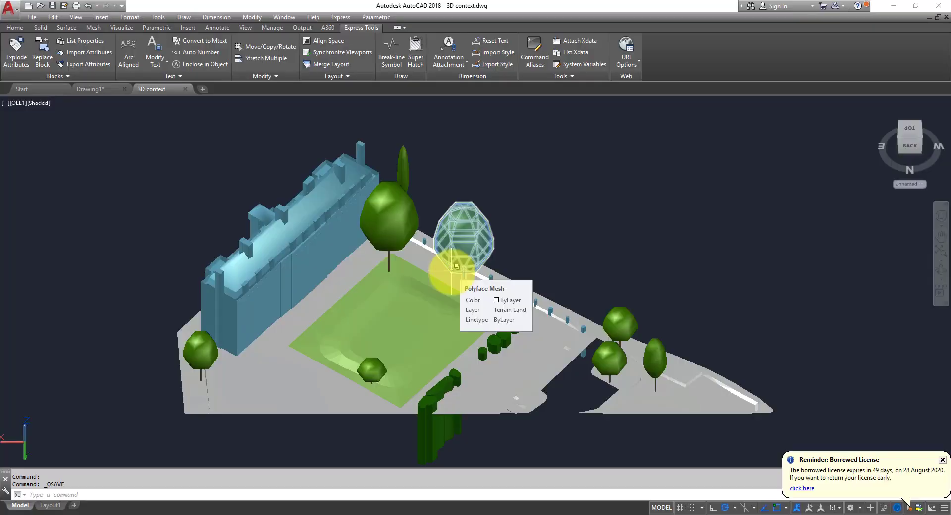
{"action": "scroll", "coordinate": [528, 235], "scroll_direction": "down", "scroll_amount": 2}
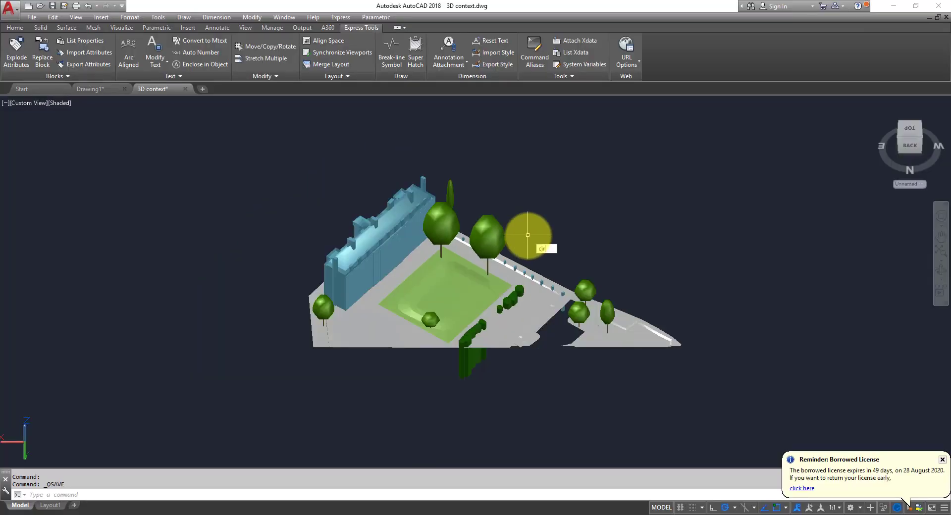
Draw a circle of radius 1 centred at 0,0 and zoom to the drawing extents
{"action": "key", "text": "Return"}
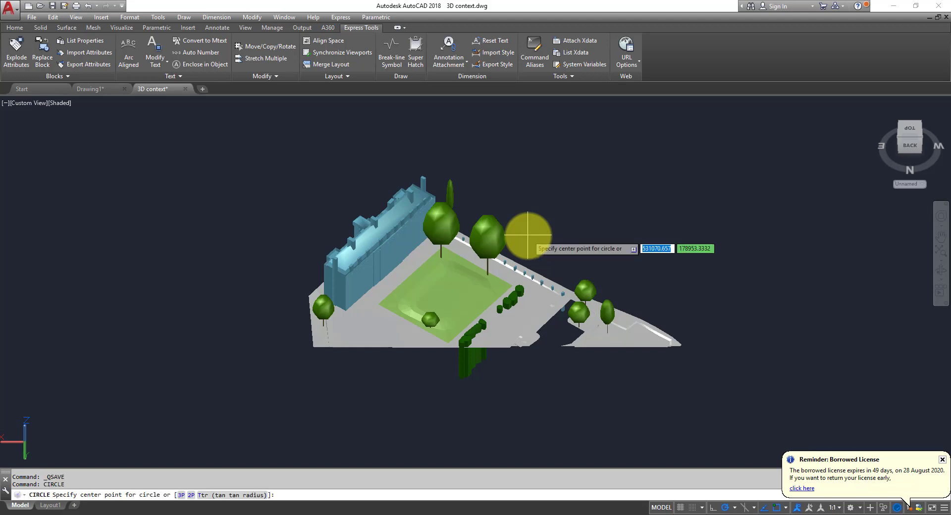
{"action": "type", "text": "0"}
{"action": "key", "text": "Tab"}
{"action": "type", "text": "0"}
{"action": "key", "text": "Return"}
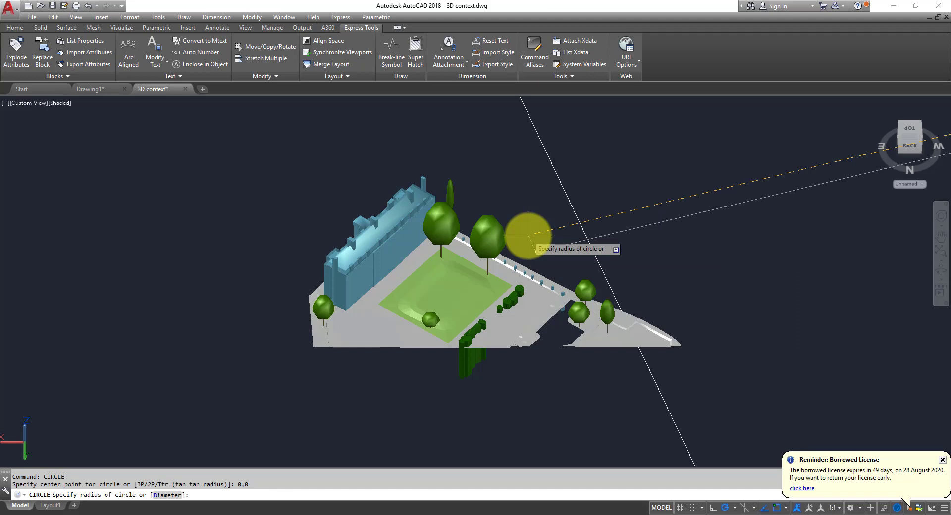
{"action": "type", "text": "1"}
{"action": "key", "text": "Return"}
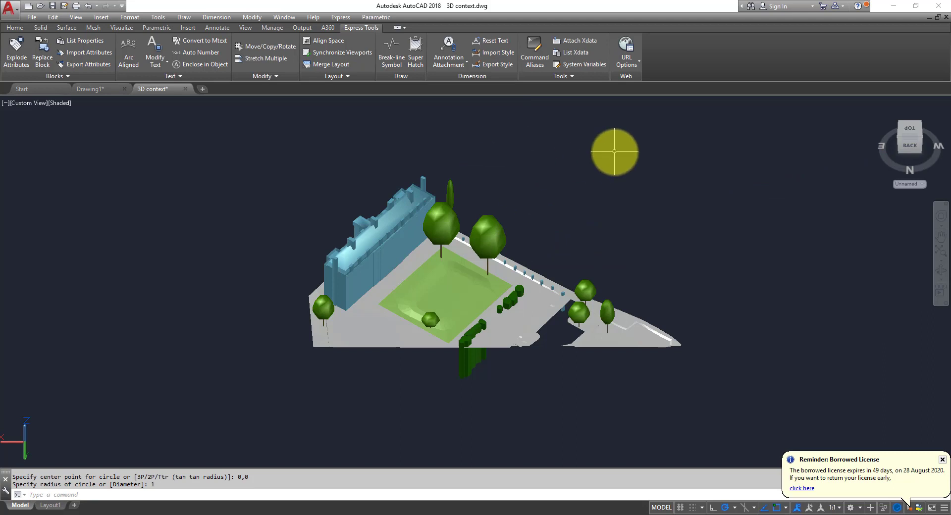
{"action": "scroll", "coordinate": [656, 169], "scroll_direction": "down", "scroll_amount": 3}
{"action": "middle_click", "coordinate": [655, 169]}
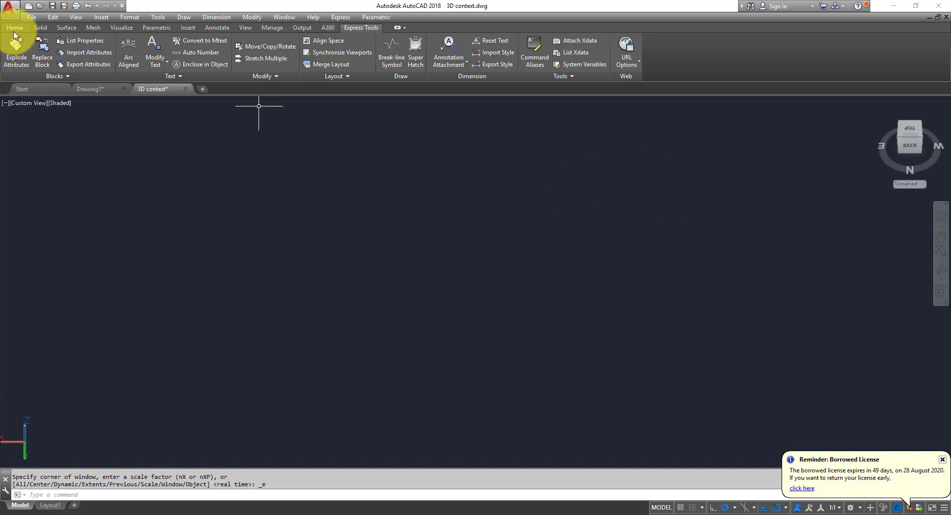
Save As over 3D context bad.dwg, sorting by date modified and confirming the replacement
{"action": "left_click", "coordinate": [10, 9]}
{"action": "left_click", "coordinate": [35, 126]}
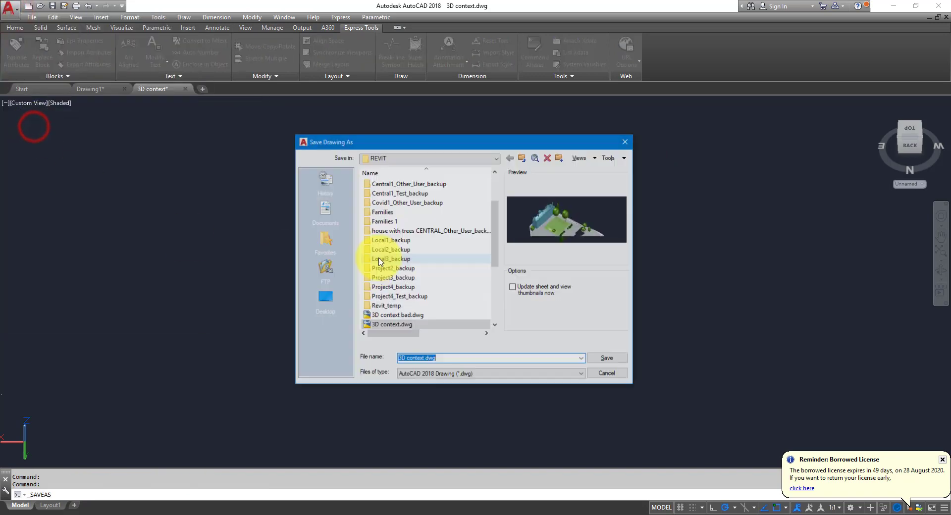
{"action": "left_click_drag", "start_coordinate": [633, 191], "coordinate": [732, 189]}
{"action": "left_click", "coordinate": [517, 173]}
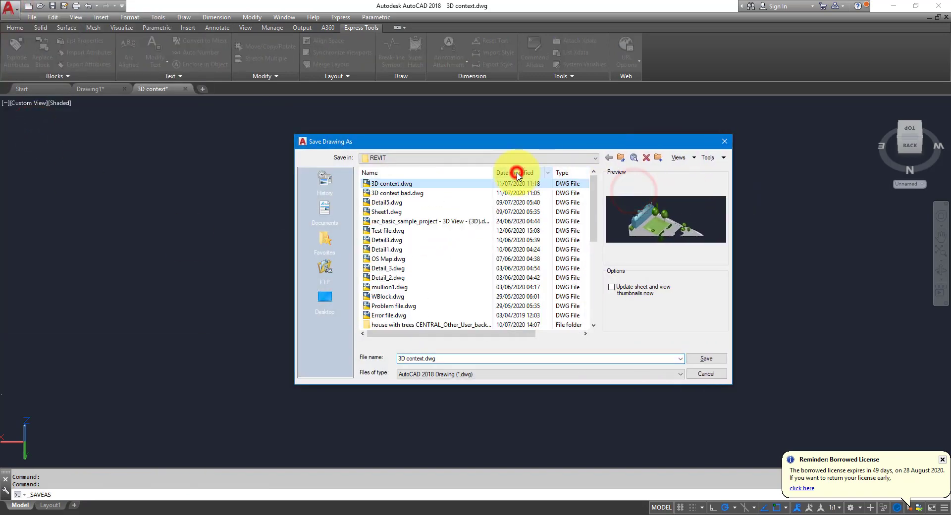
{"action": "left_click", "coordinate": [403, 193]}
{"action": "left_click", "coordinate": [706, 359]}
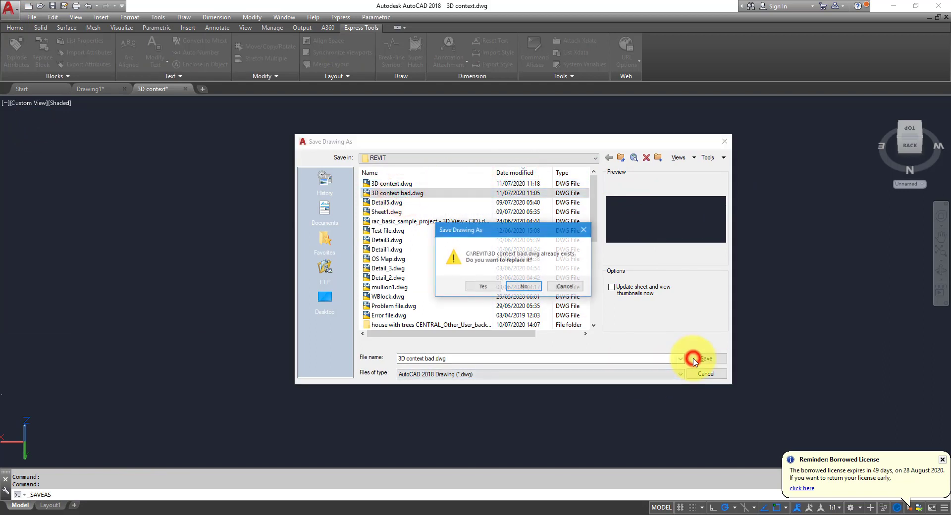
{"action": "left_click", "coordinate": [496, 287]}
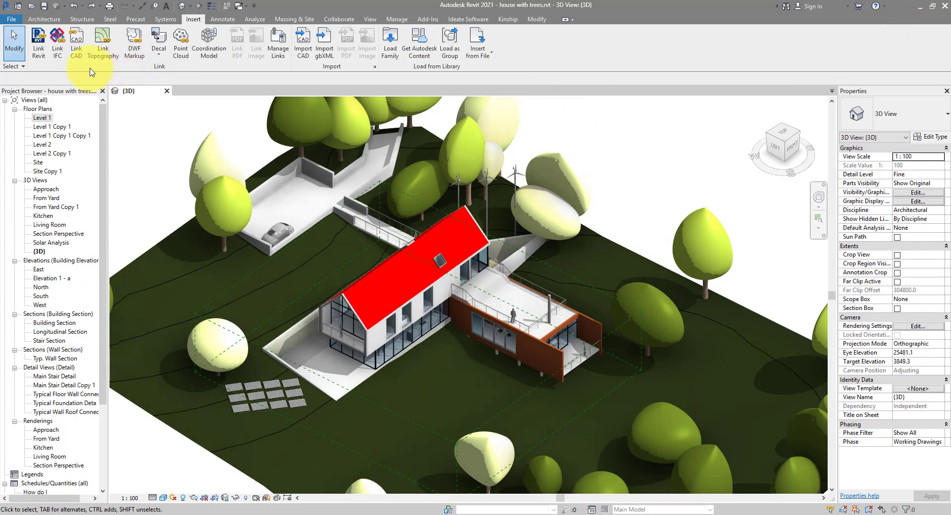
Link 3D context bad.dwg via Link CAD, accepting the 20-mile extents warning
{"action": "left_click", "coordinate": [76, 46]}
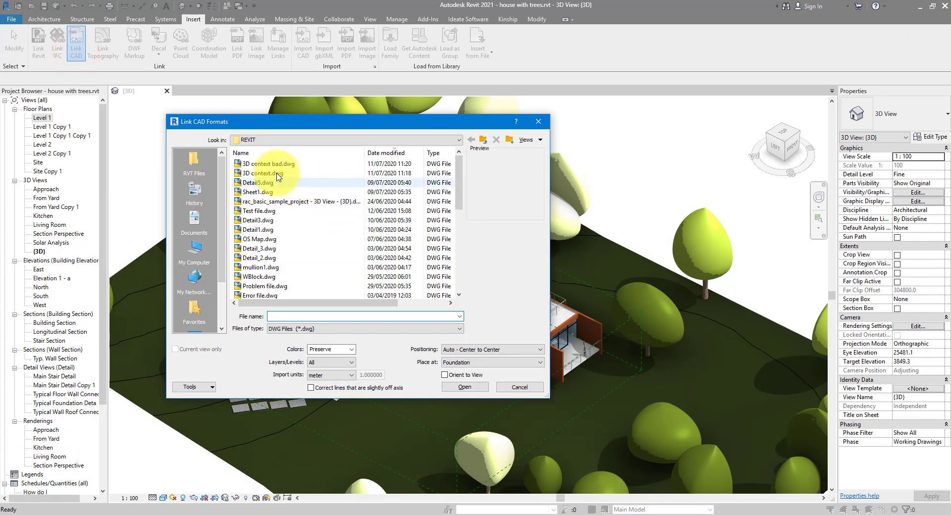
{"action": "left_click", "coordinate": [275, 164]}
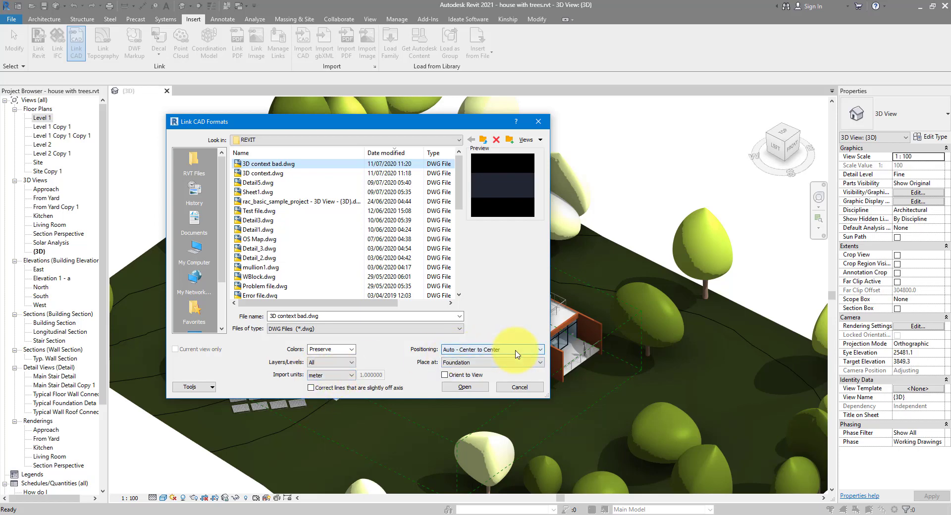
{"action": "left_click", "coordinate": [469, 387]}
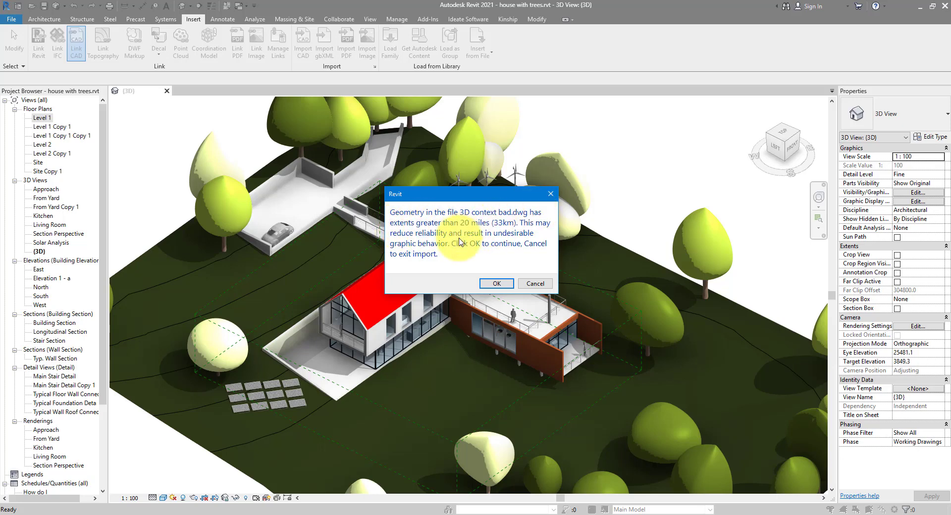
{"action": "left_click", "coordinate": [495, 284]}
{"action": "left_click_drag", "start_coordinate": [798, 456], "coordinate": [535, 270]}
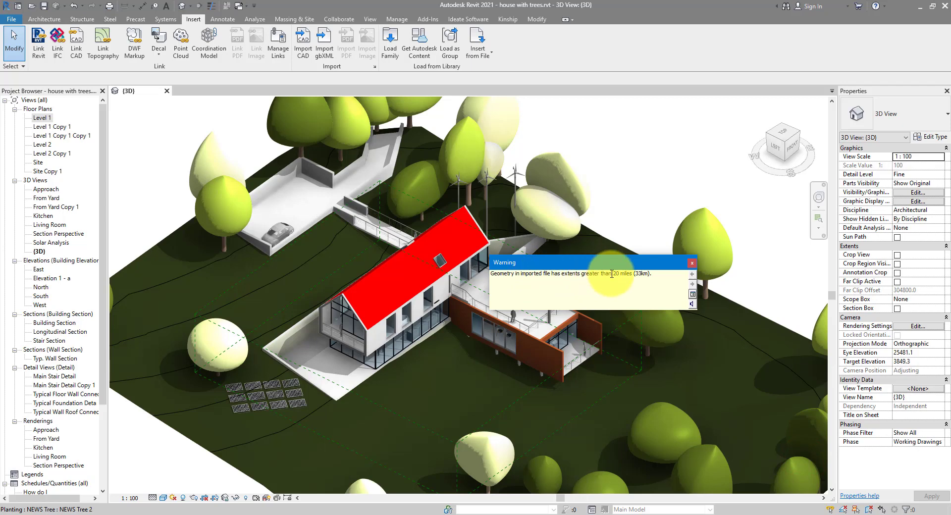
Close the extents warning and Zoom To Fit, which leaves the 3D view nearly blank
{"action": "left_click", "coordinate": [692, 268]}
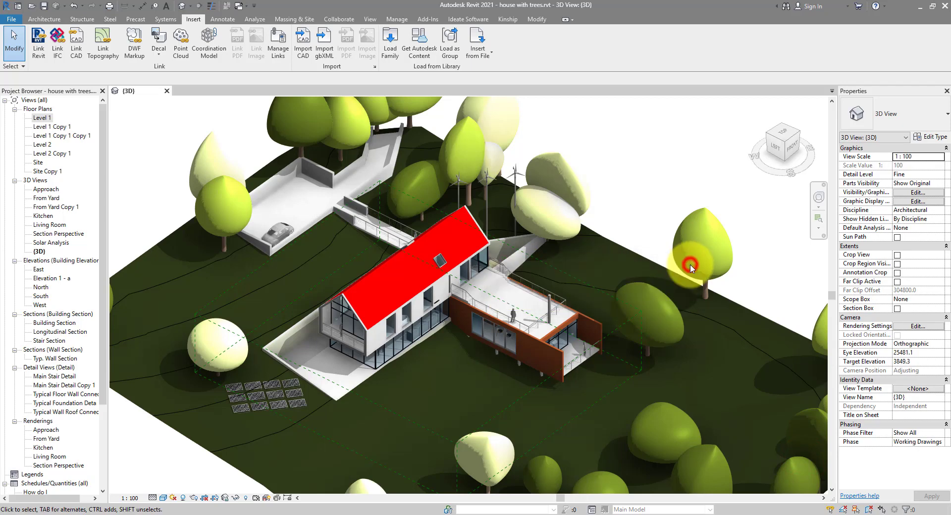
{"action": "right_click", "coordinate": [612, 205]}
{"action": "left_click", "coordinate": [652, 325]}
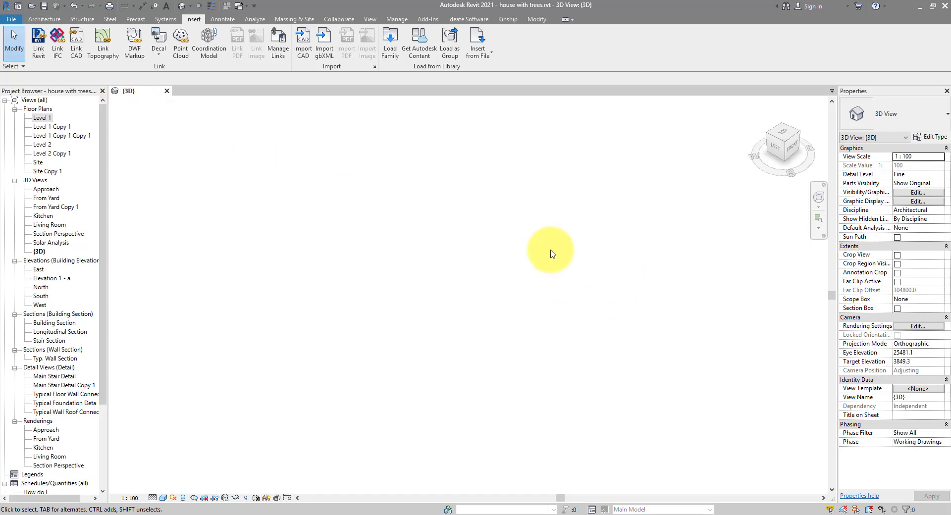
{"action": "right_click", "coordinate": [525, 188]}
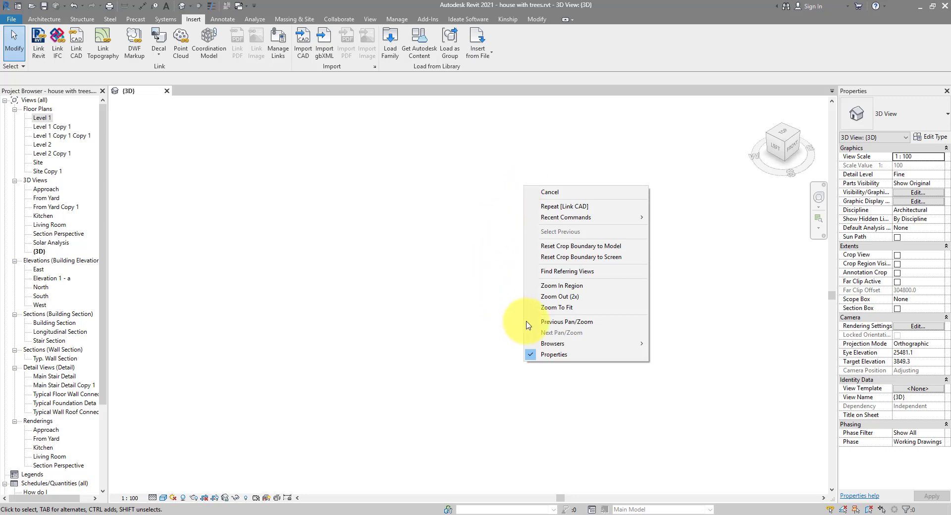
Go back to the previous pan/zoom so the whole house is visible again
{"action": "left_click", "coordinate": [570, 323]}
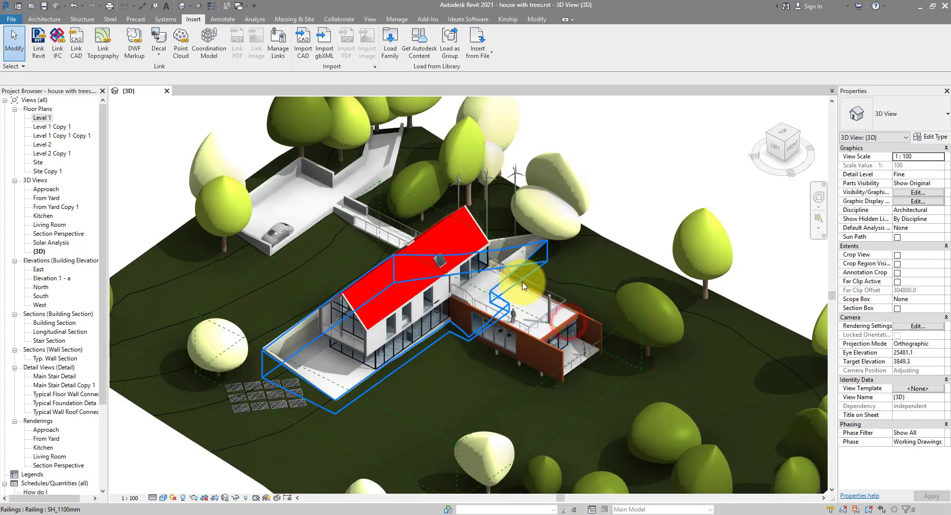
{"action": "scroll", "coordinate": [431, 278], "scroll_direction": "up", "scroll_amount": 5}
{"action": "scroll", "coordinate": [432, 285], "scroll_direction": "down", "scroll_amount": 4}
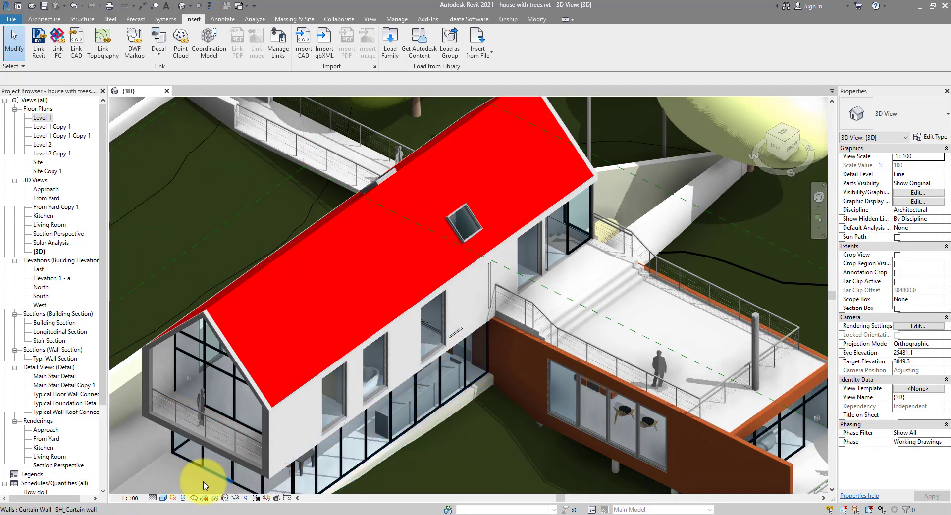
Turn on Show Edges in Graphic Display Options after dismissing the save reminder
{"action": "left_click", "coordinate": [164, 498]}
{"action": "left_click", "coordinate": [189, 436]}
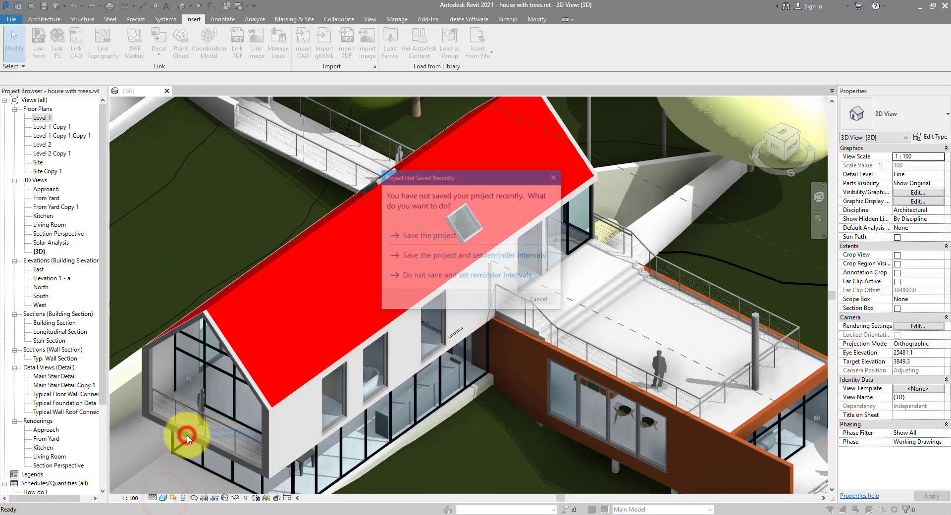
{"action": "left_click", "coordinate": [558, 184]}
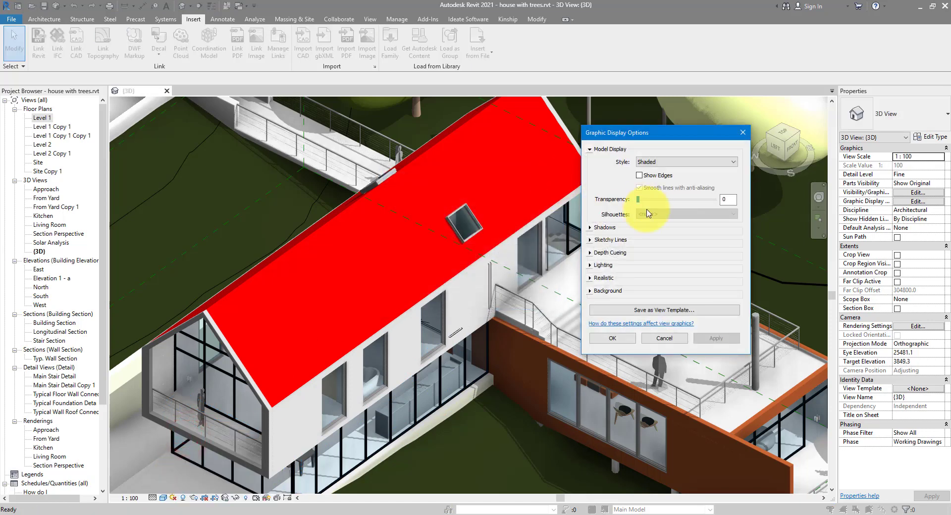
{"action": "left_click", "coordinate": [639, 175]}
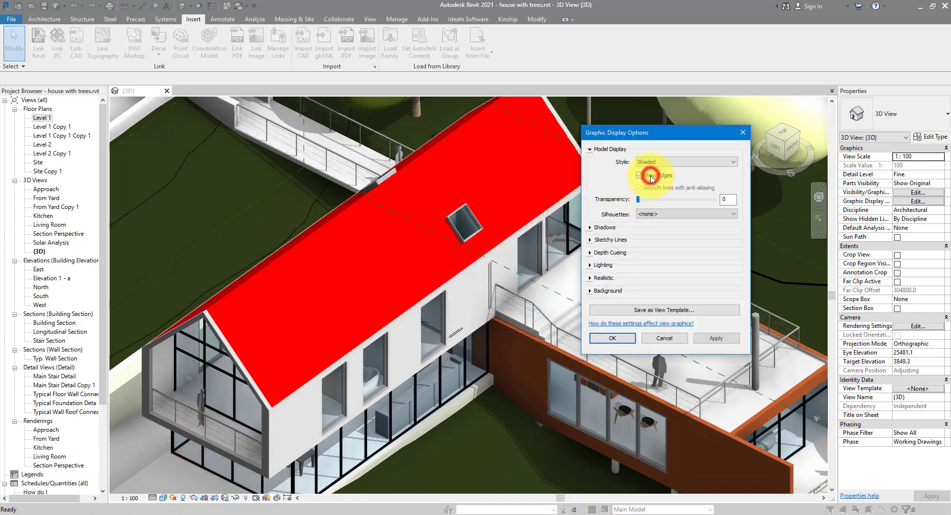
{"action": "left_click", "coordinate": [613, 338]}
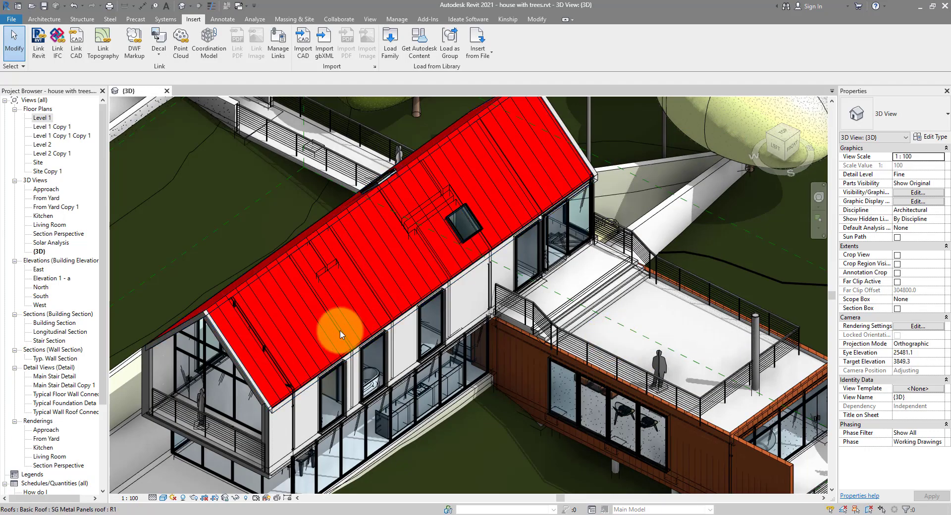
{"action": "middle_click_drag", "start_coordinate": [390, 294], "coordinate": [455, 242]}
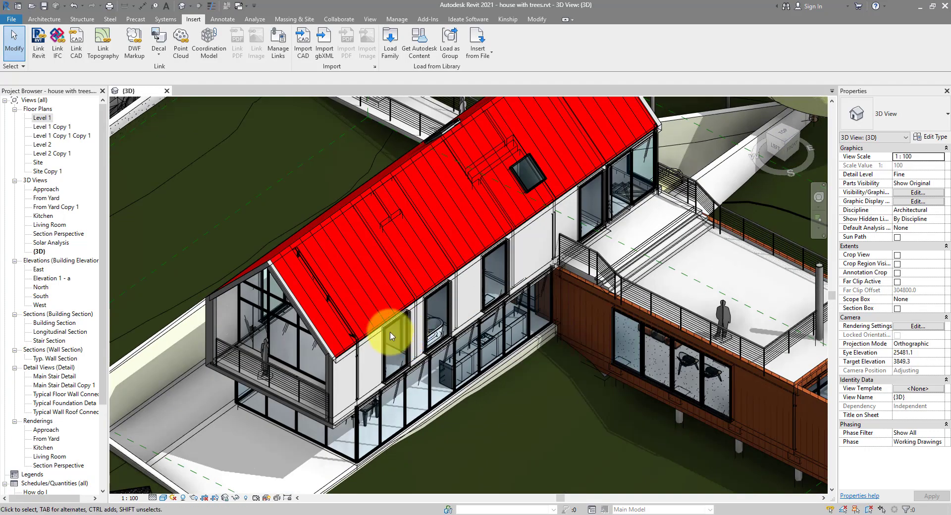
{"action": "left_click", "coordinate": [383, 329]}
{"action": "middle_click_drag", "start_coordinate": [359, 353], "coordinate": [556, 346], "text": "shift"}
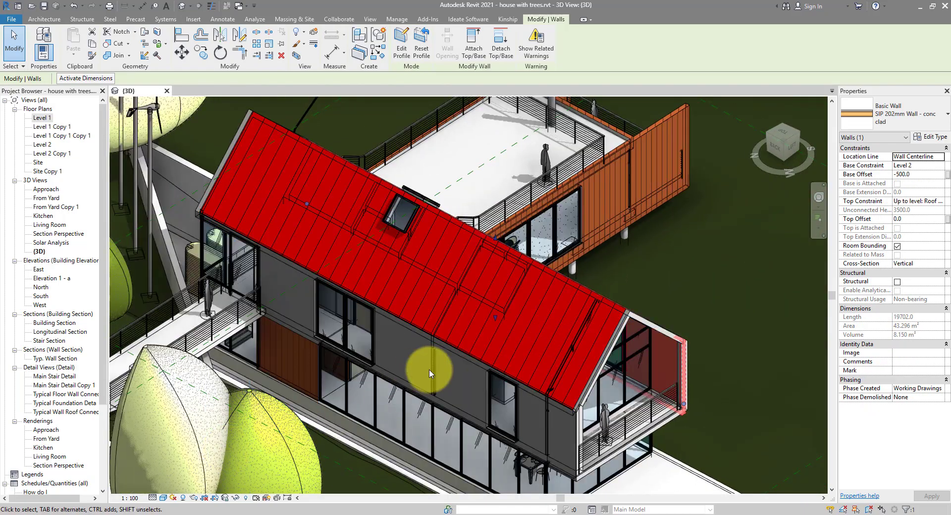
{"action": "middle_click_drag", "start_coordinate": [801, 263], "coordinate": [548, 263], "text": "shift"}
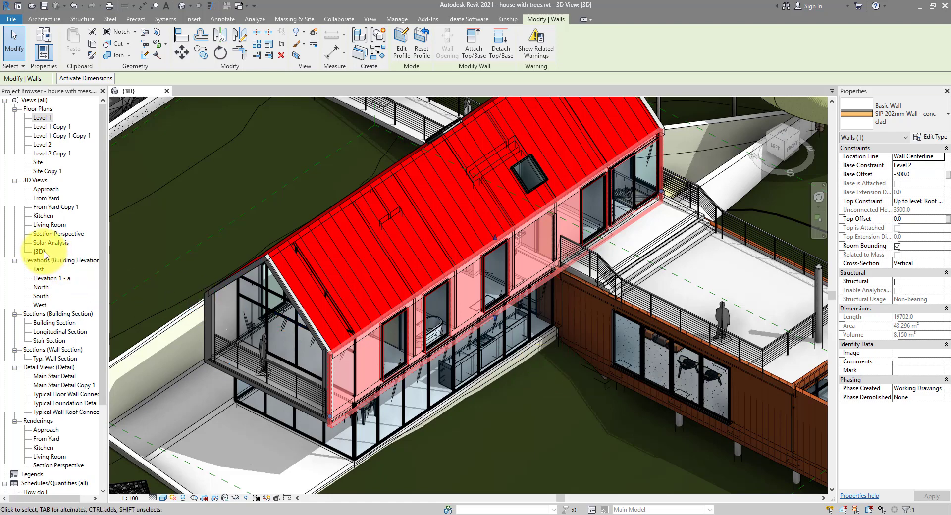
Delete the old {3D} view in the Project Browser and create a new Default 3D View
{"action": "left_click", "coordinate": [46, 119]}
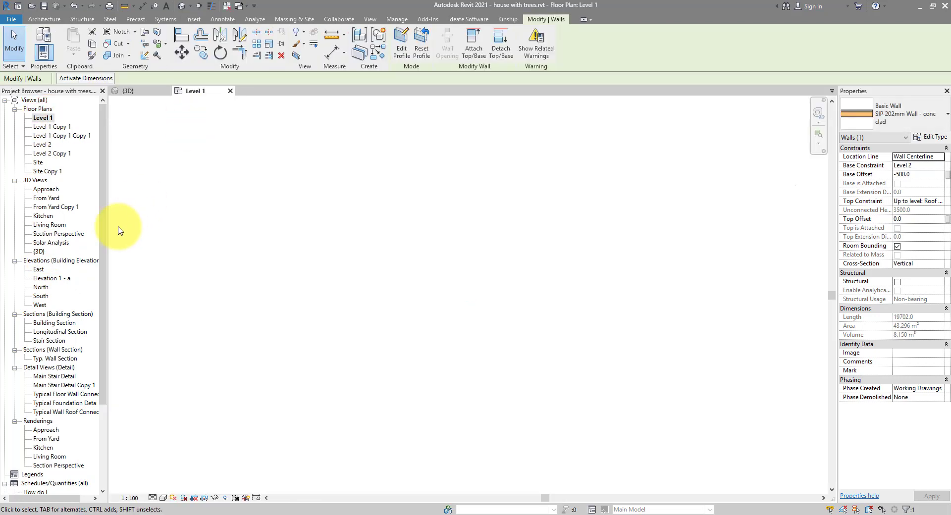
{"action": "right_click", "coordinate": [43, 254]}
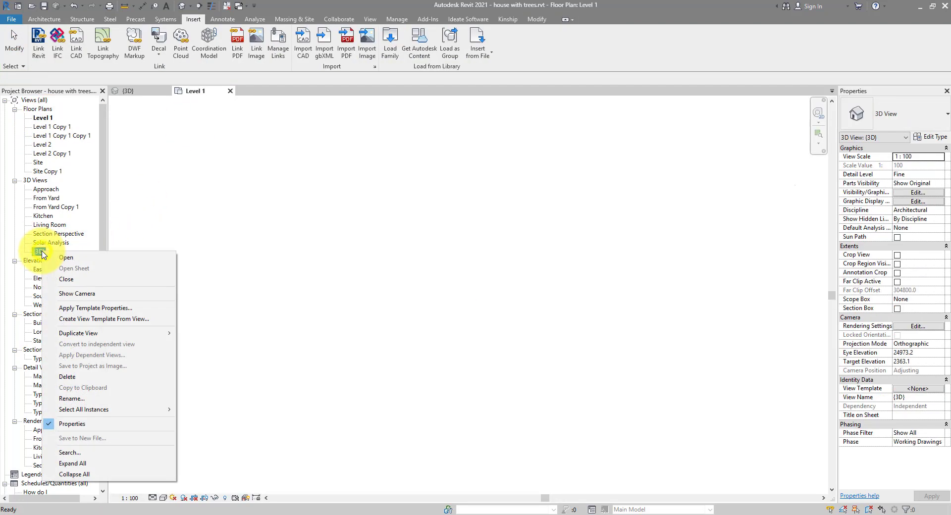
{"action": "left_click", "coordinate": [87, 375]}
{"action": "left_click", "coordinate": [296, 134]}
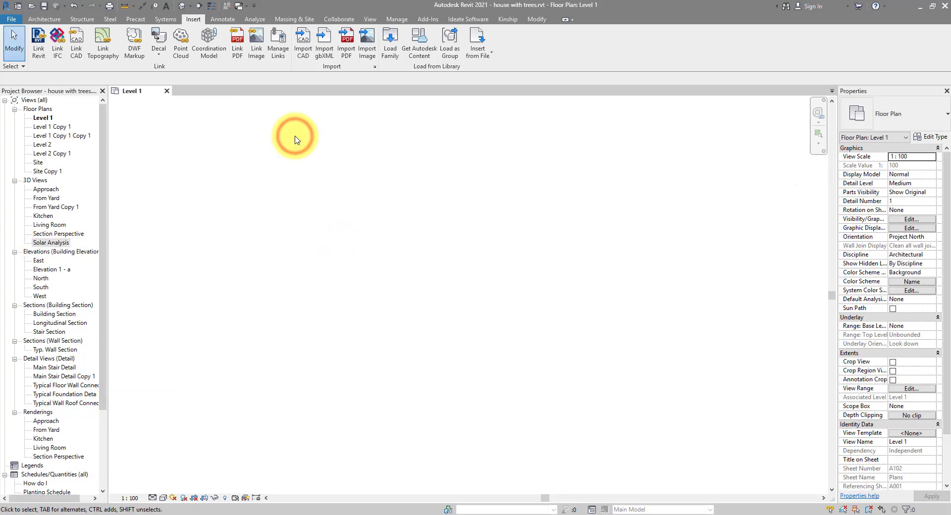
{"action": "left_click", "coordinate": [182, 6]}
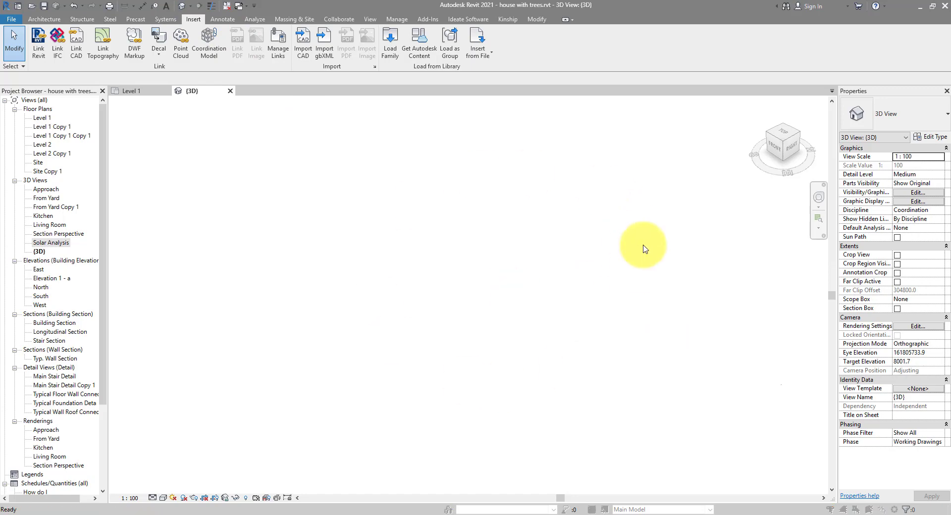
Uncheck Show imported categories on the Imported Categories tab of Visibility/Graphics (VG)
{"action": "key", "text": "v"}
{"action": "key", "text": "g"}
{"action": "left_click", "coordinate": [642, 117]}
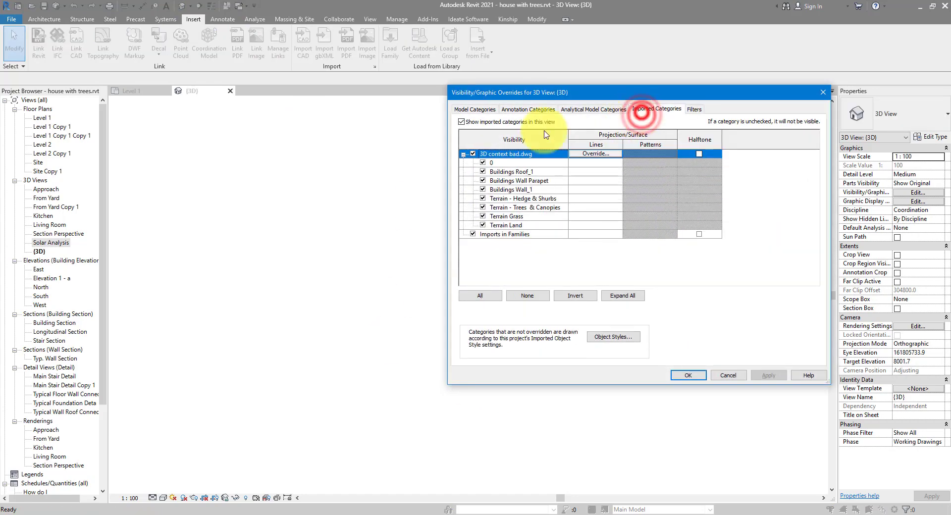
{"action": "left_click", "coordinate": [473, 122]}
{"action": "left_click", "coordinate": [689, 376]}
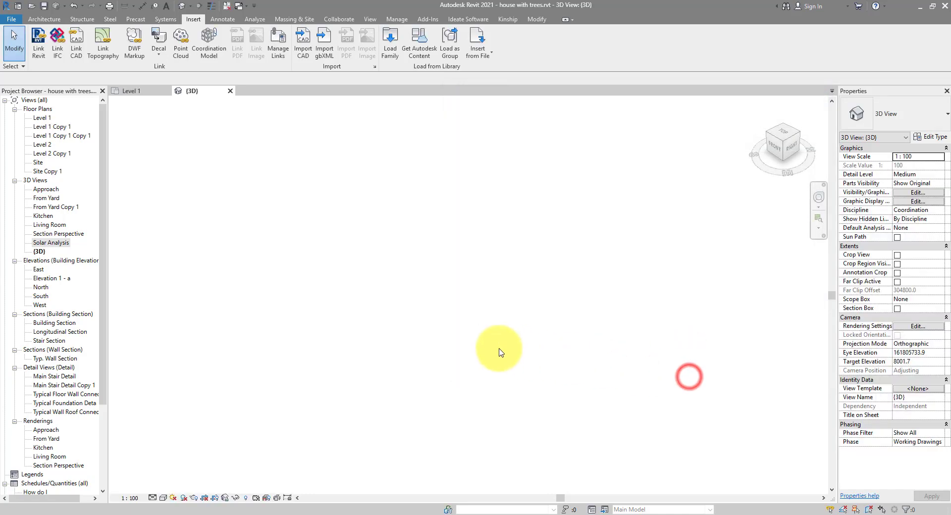
Zoom to fit, then orbit and pan across the house and its roof
{"action": "right_click", "coordinate": [502, 348]}
{"action": "left_click", "coordinate": [552, 300]}
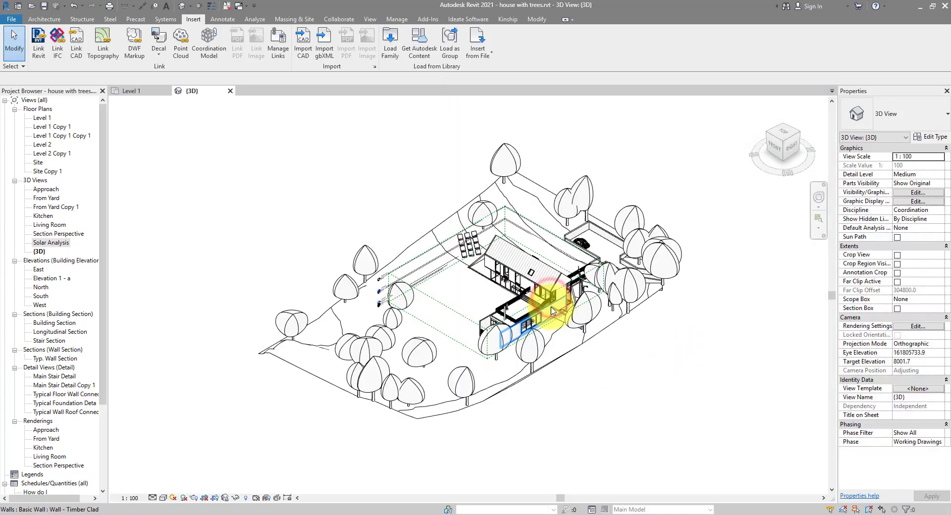
{"action": "middle_click_drag", "start_coordinate": [616, 347], "coordinate": [245, 414], "text": "shift"}
{"action": "scroll", "coordinate": [340, 279], "scroll_direction": "up", "scroll_amount": 3}
{"action": "scroll", "coordinate": [341, 279], "scroll_direction": "up", "scroll_amount": 5}
{"action": "middle_click_drag", "start_coordinate": [350, 276], "coordinate": [567, 275]}
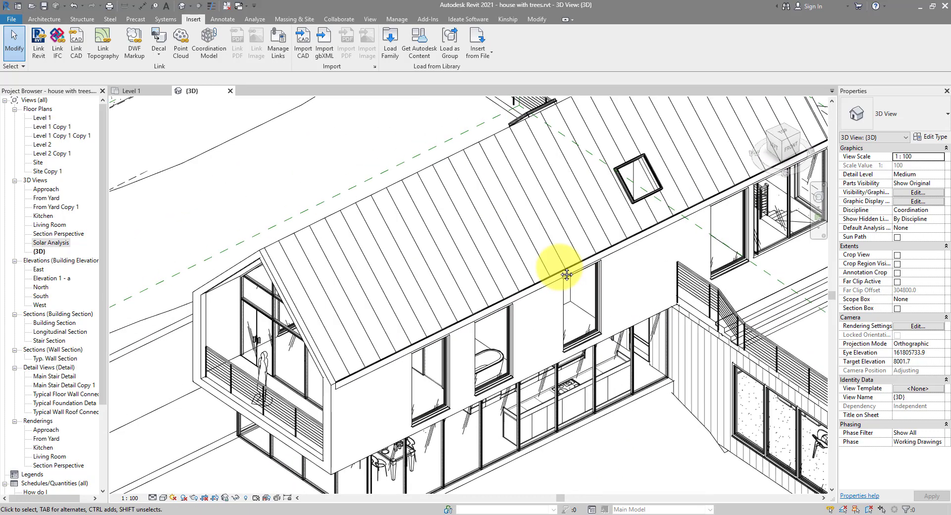
{"action": "key", "text": "v"}
{"action": "key", "text": "v"}
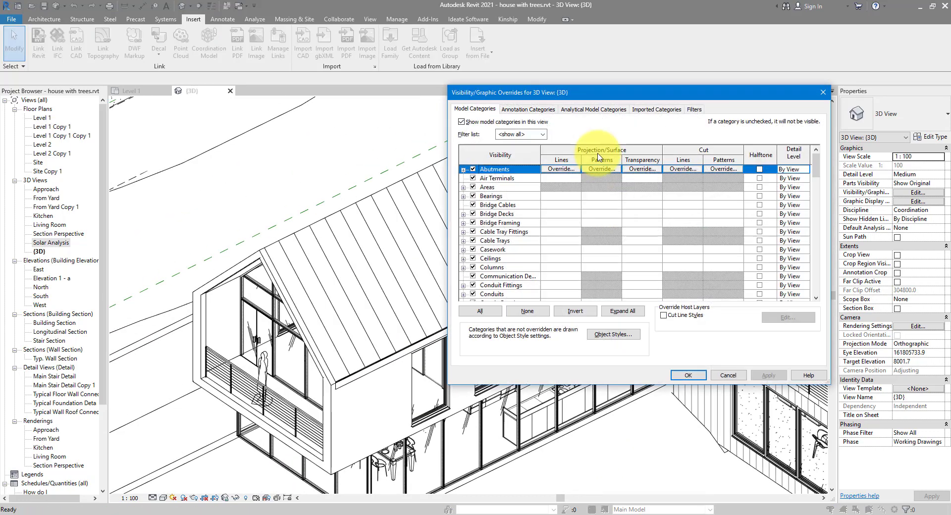
{"action": "left_click", "coordinate": [651, 109]}
{"action": "left_click", "coordinate": [550, 124]}
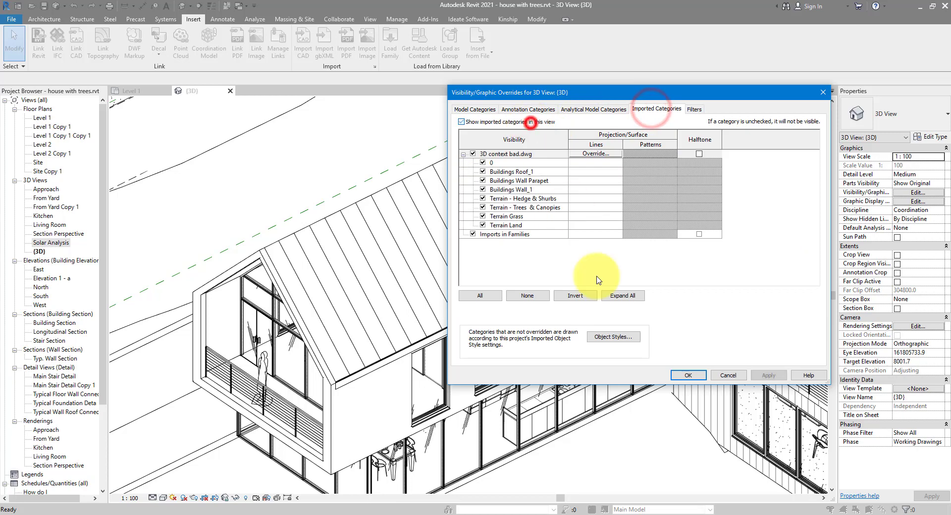
{"action": "left_click", "coordinate": [689, 375]}
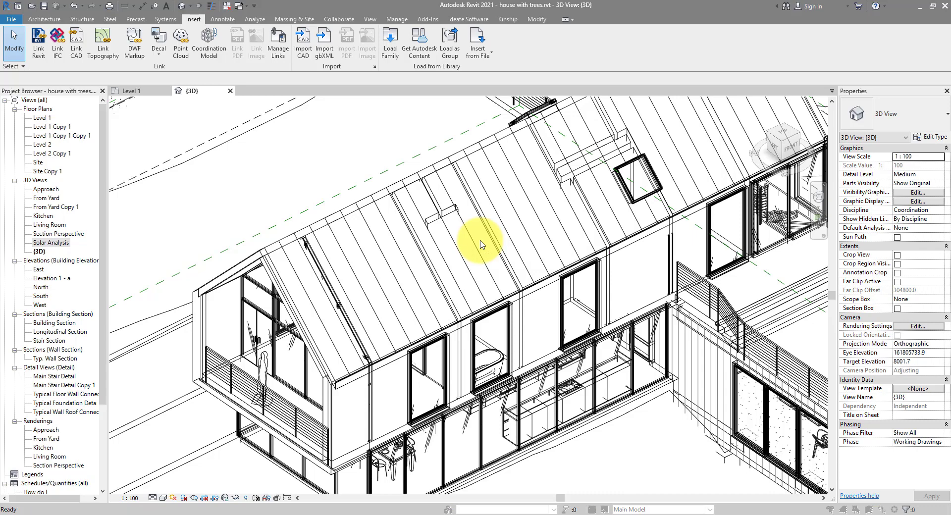
{"action": "key", "text": "v"}
{"action": "key", "text": "v"}
{"action": "left_click", "coordinate": [655, 110]}
{"action": "left_click", "coordinate": [510, 122]}
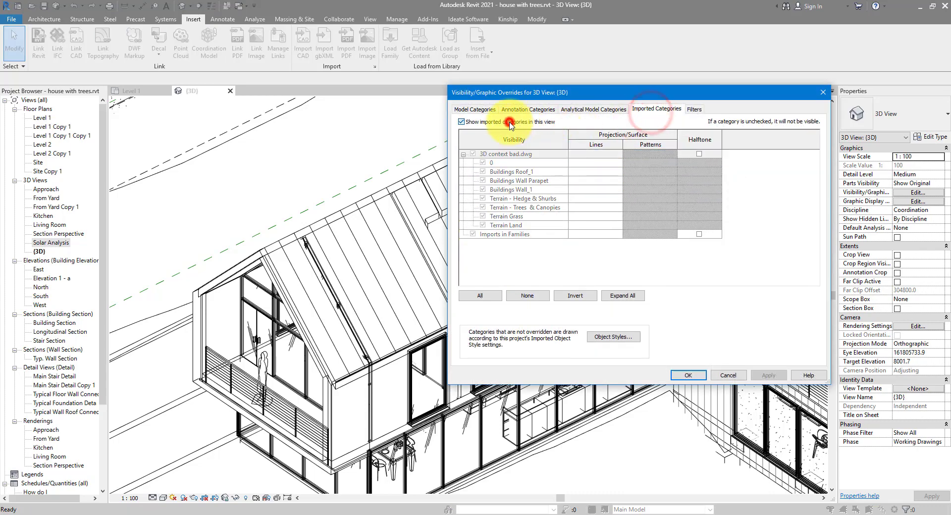
{"action": "left_click", "coordinate": [689, 375]}
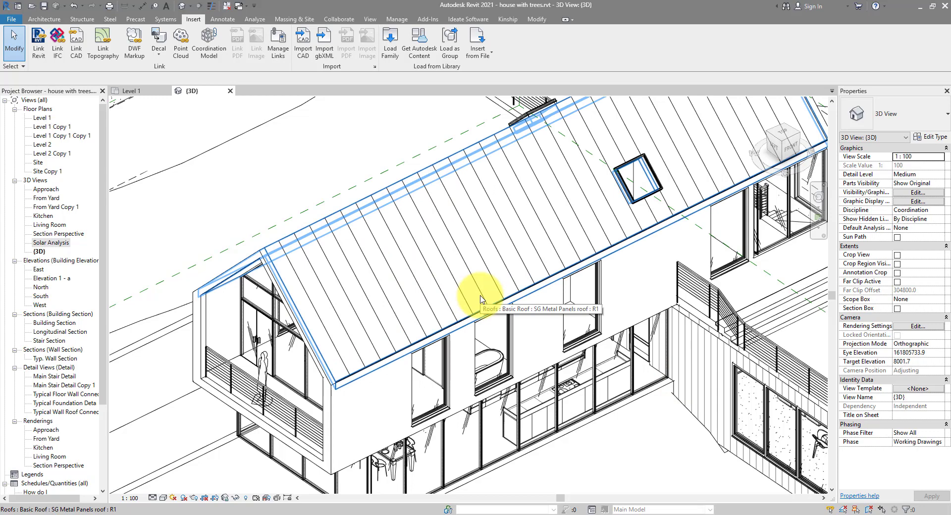
{"action": "key", "text": "v"}
{"action": "key", "text": "v"}
{"action": "left_click", "coordinate": [667, 108]}
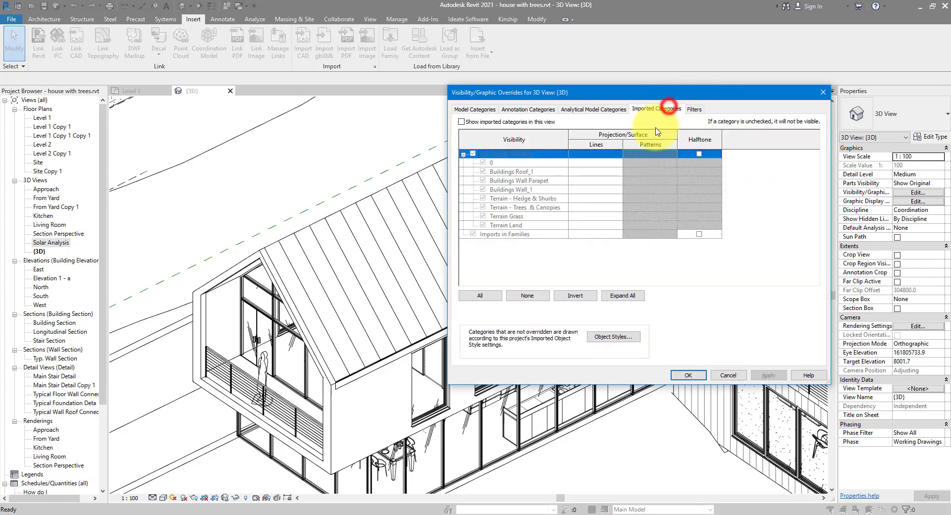
{"action": "left_click", "coordinate": [503, 121]}
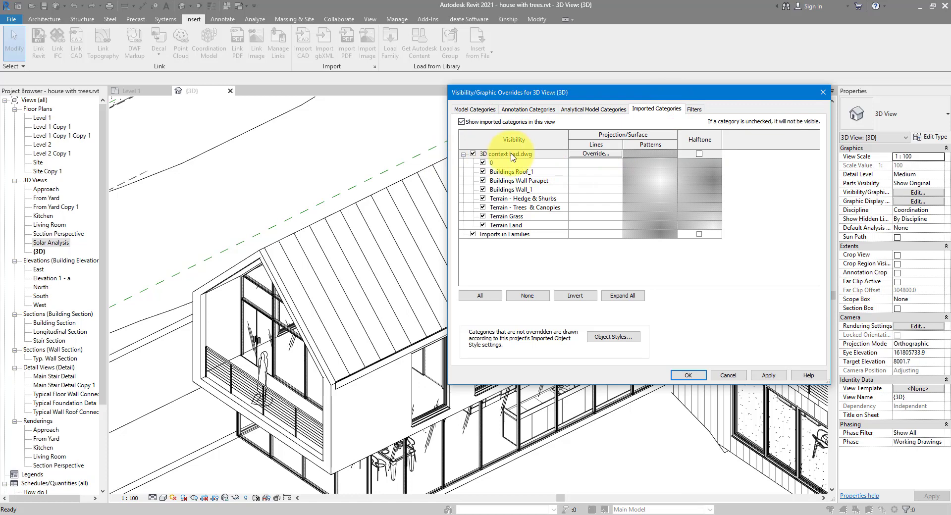
{"action": "left_click", "coordinate": [493, 157]}
In Manage Links > CAD Formats, reload the 3D context bad.dwg link from 3D context.dwg
{"action": "left_click", "coordinate": [826, 92]}
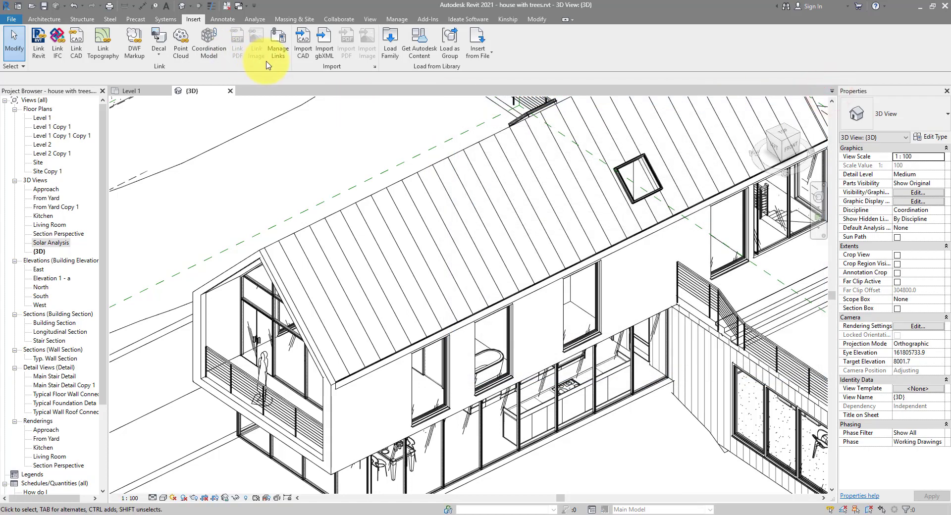
{"action": "left_click", "coordinate": [196, 20]}
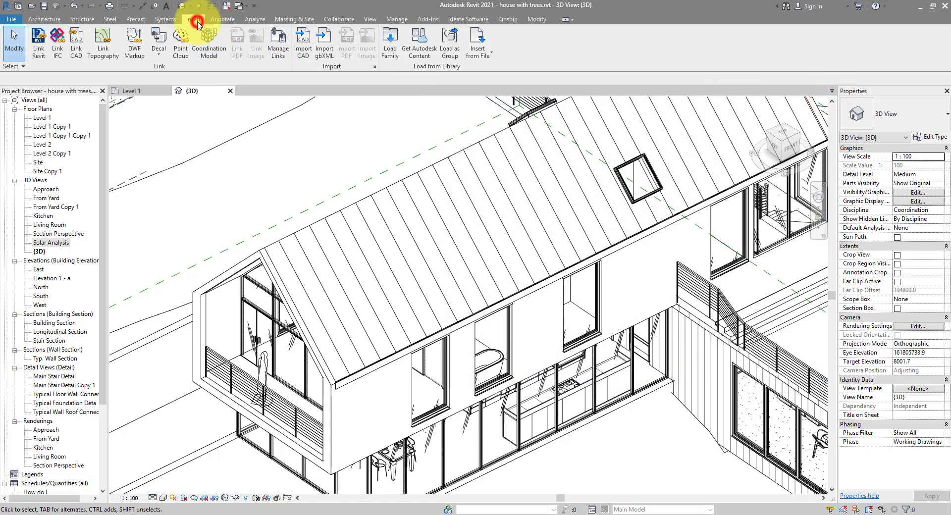
{"action": "left_click", "coordinate": [278, 52]}
{"action": "left_click", "coordinate": [315, 151]}
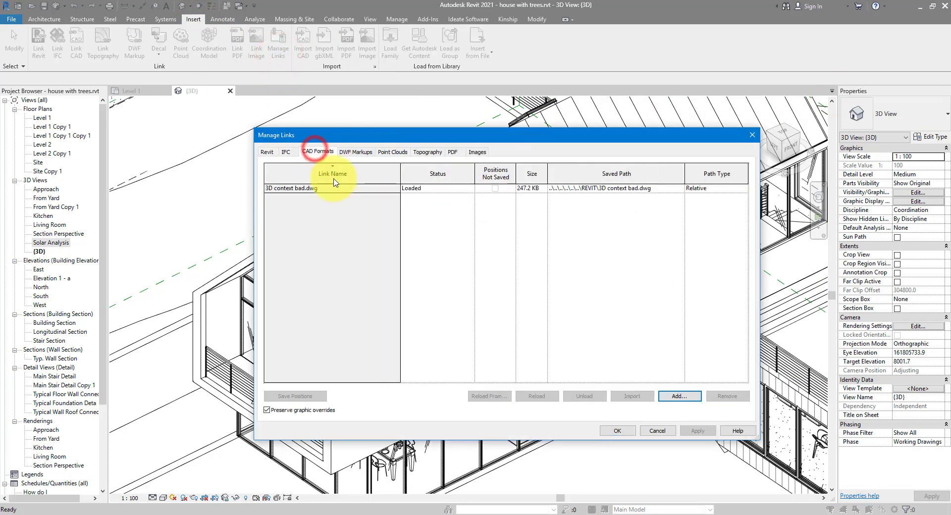
{"action": "left_click", "coordinate": [317, 188]}
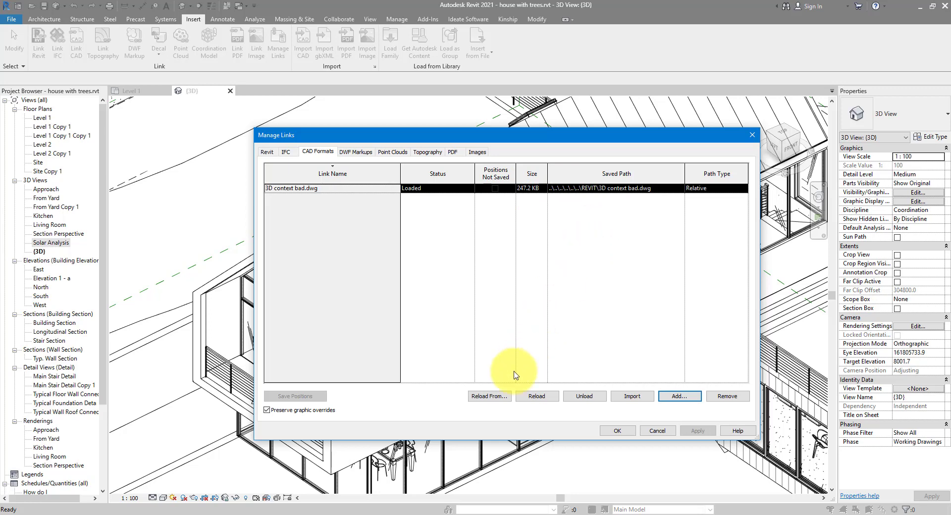
{"action": "left_click", "coordinate": [497, 397]}
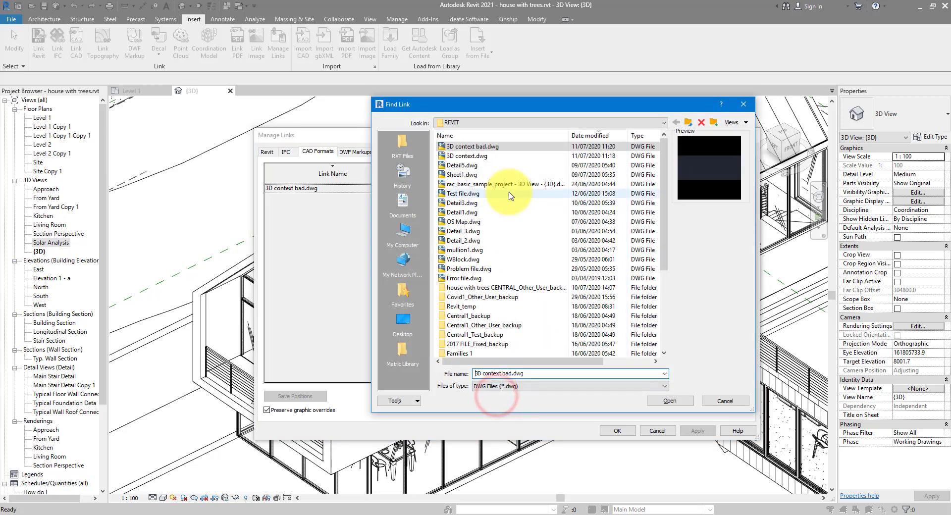
{"action": "left_click", "coordinate": [467, 155]}
{"action": "left_click", "coordinate": [667, 402]}
{"action": "left_click", "coordinate": [615, 278]}
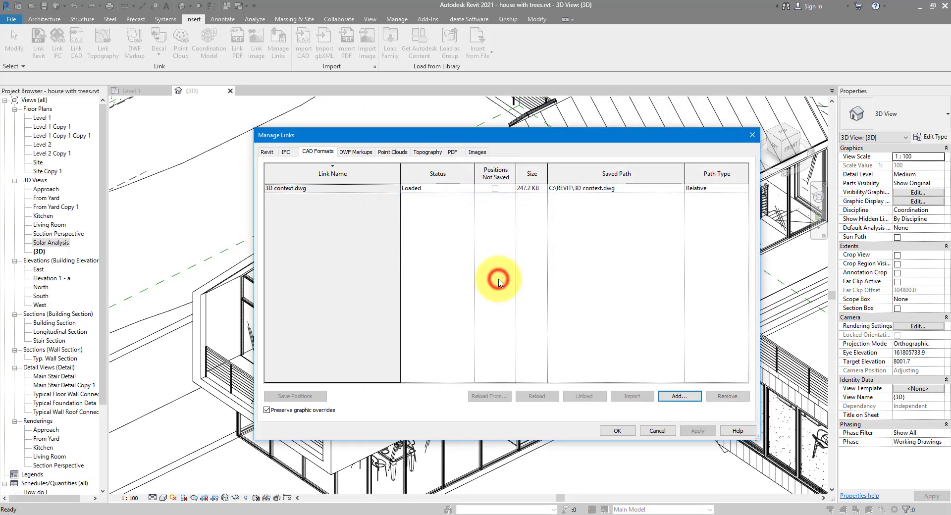
Close the links list and turn on Show imported categories in this view for the {3D} view
{"action": "left_click", "coordinate": [618, 431]}
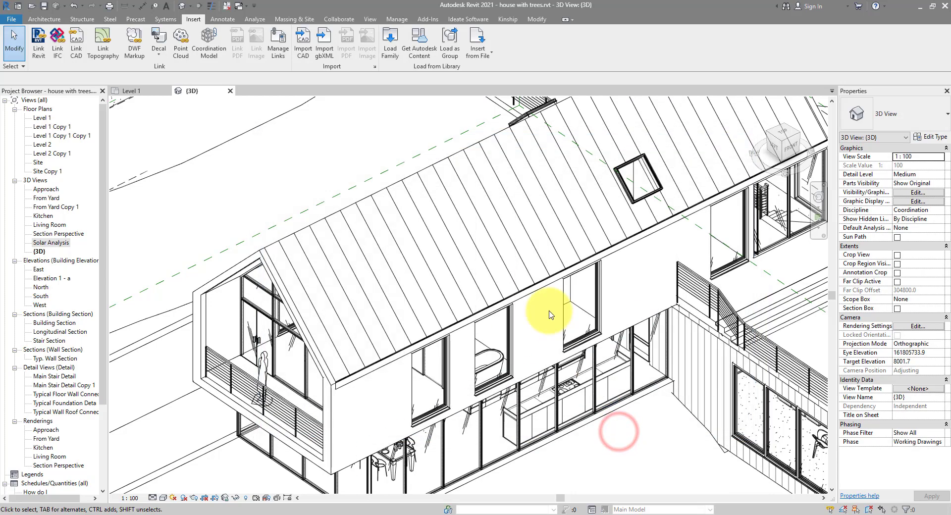
{"action": "key", "text": "v"}
{"action": "key", "text": "g"}
{"action": "left_click", "coordinate": [658, 109]}
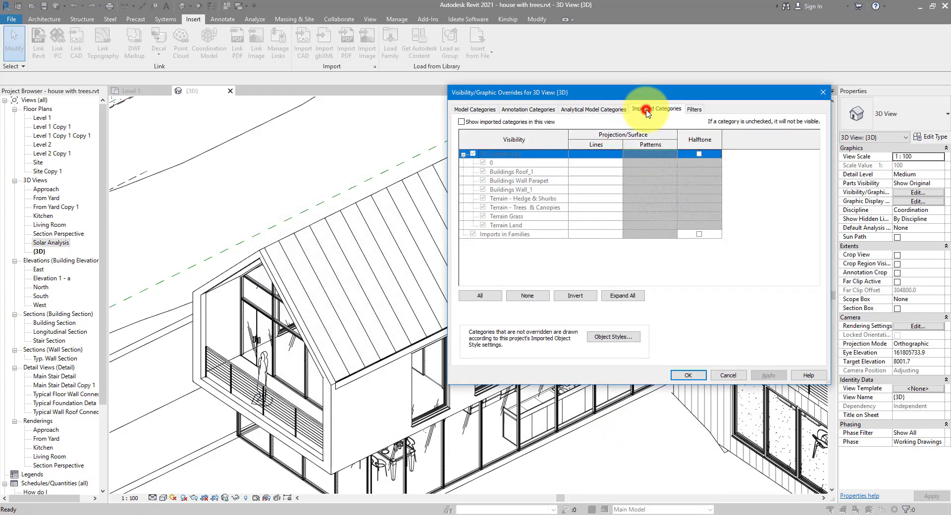
{"action": "left_click", "coordinate": [515, 122]}
{"action": "left_click", "coordinate": [688, 375]}
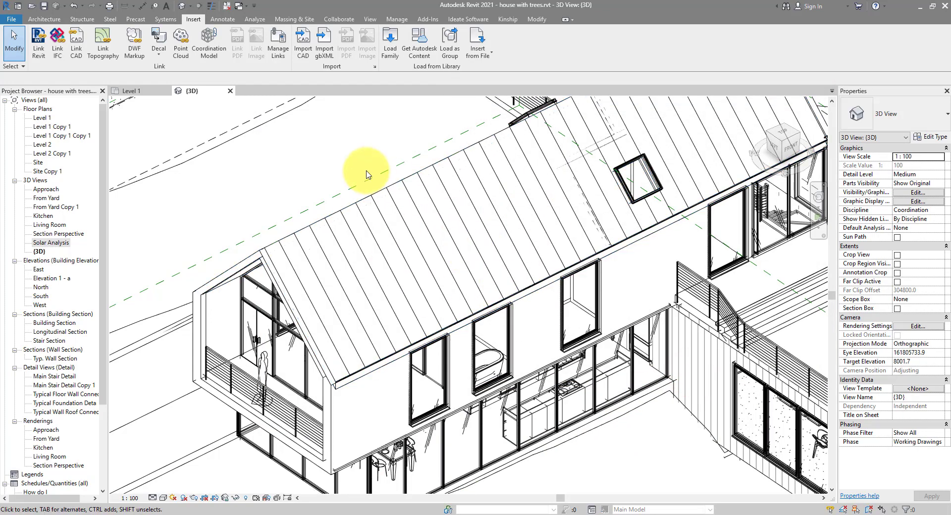
Remove the 3D context.dwg link from the CAD Formats list in Manage Links
{"action": "left_click", "coordinate": [276, 57]}
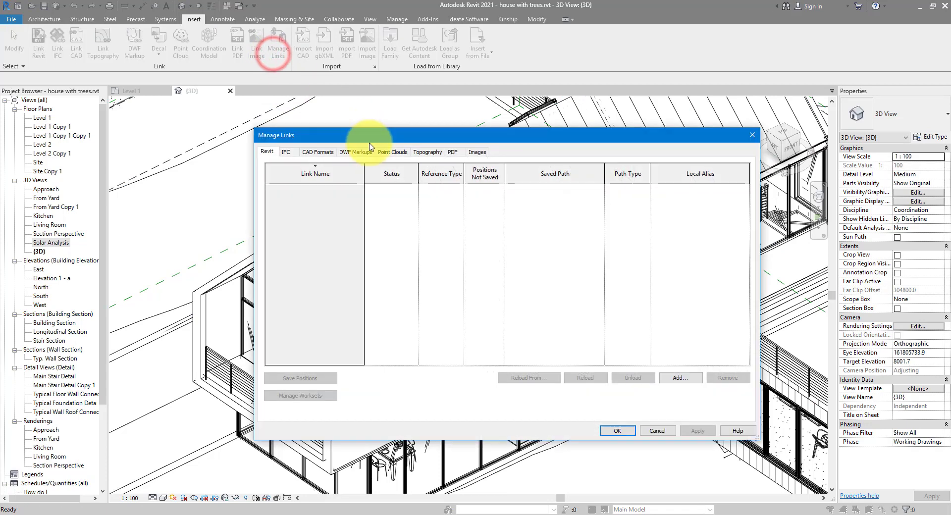
{"action": "left_click", "coordinate": [316, 151]}
{"action": "left_click", "coordinate": [343, 191]}
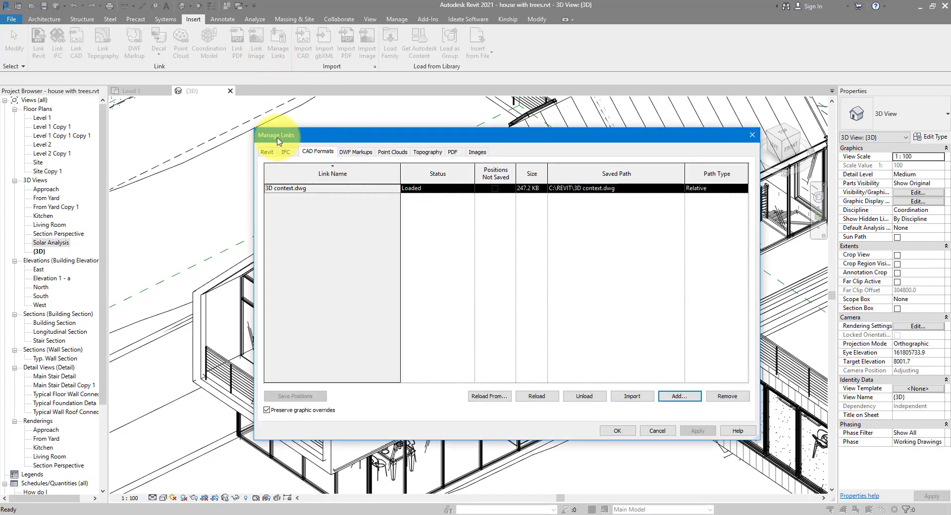
{"action": "left_click", "coordinate": [724, 397]}
{"action": "left_click", "coordinate": [618, 431]}
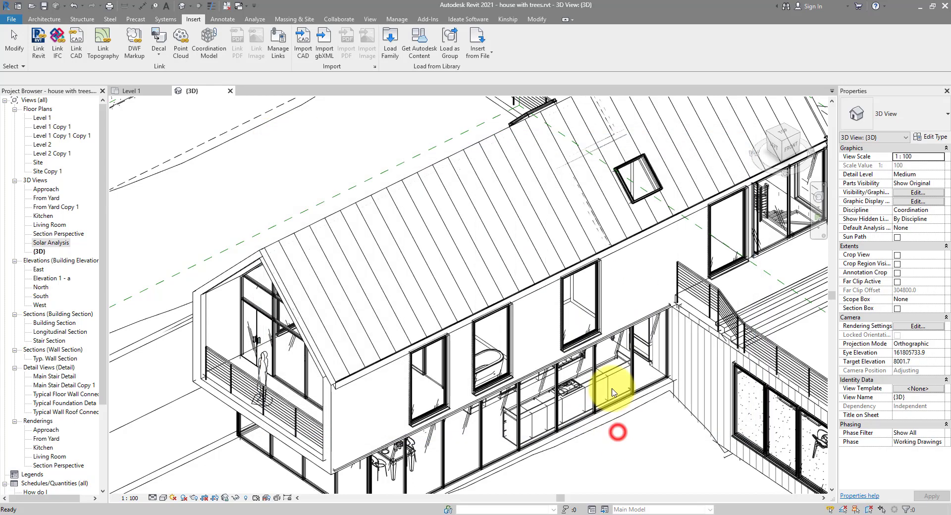